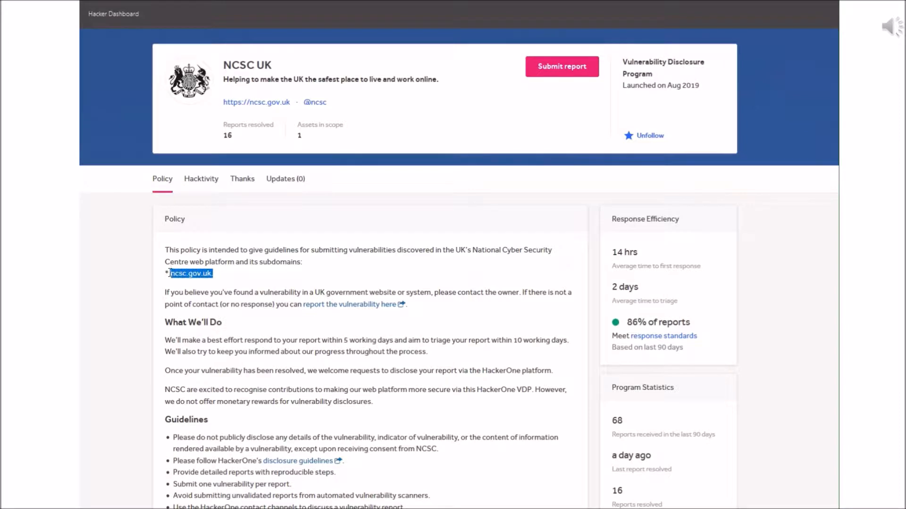
scroll(231, 284, down, 4)
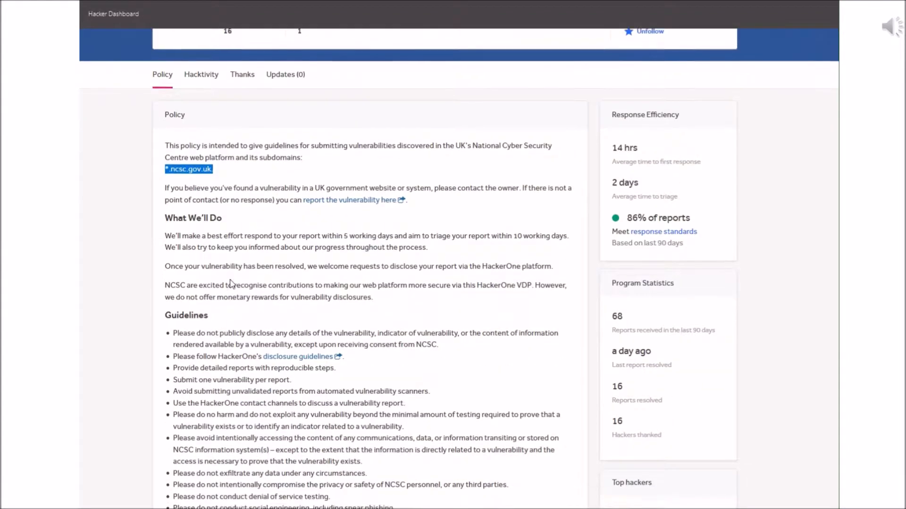
scroll(231, 280, up, 4)
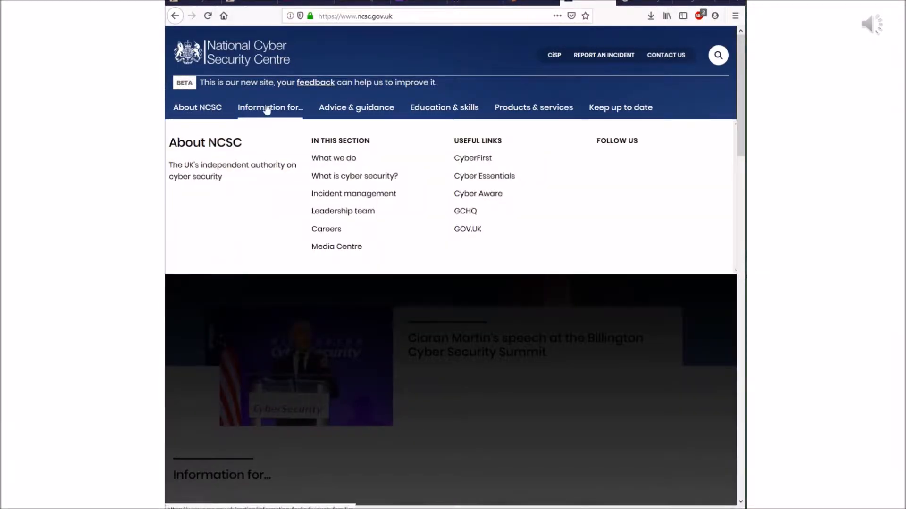
mouse_move(278, 109)
mouse_move(326, 109)
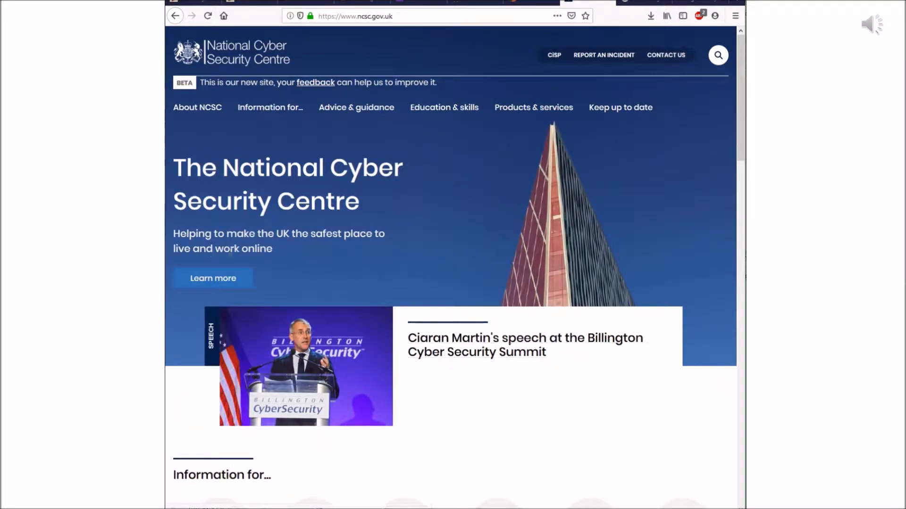
drag(739, 103, 741, 376)
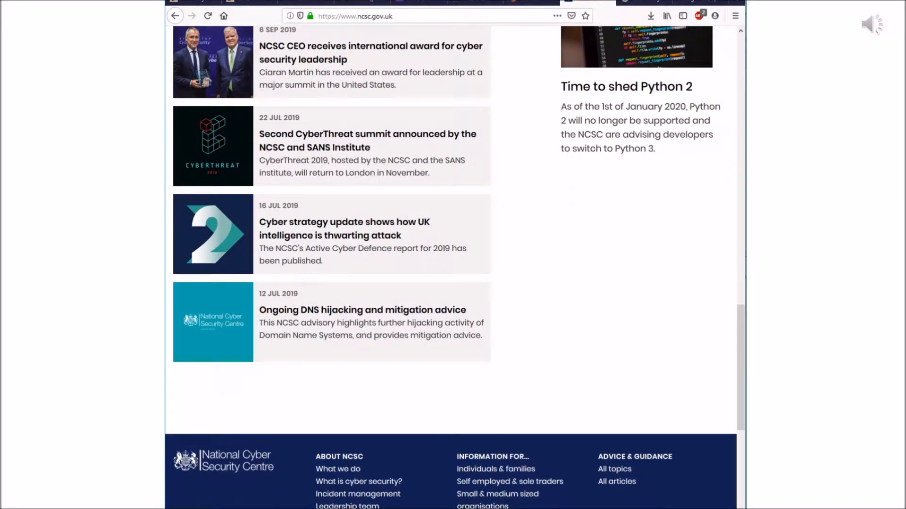
key(ctrl+Tab)
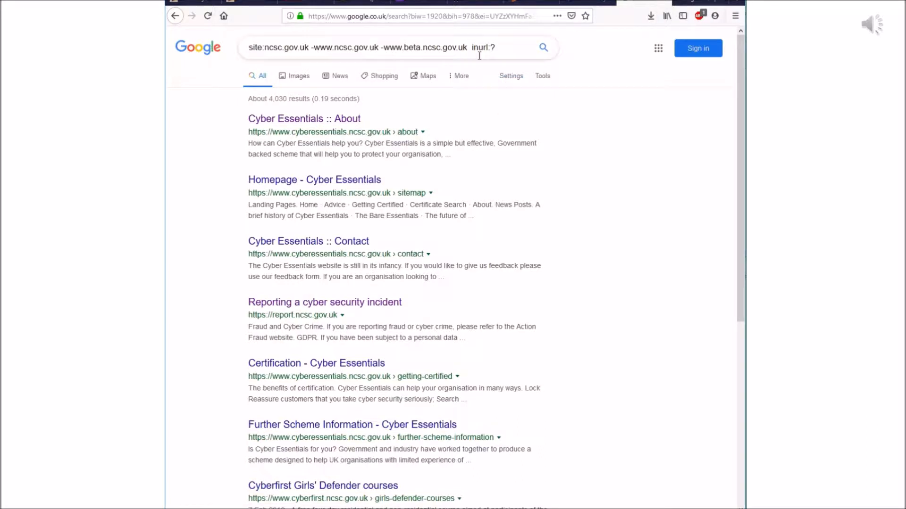
drag(473, 49, 501, 48)
text(ext:php)
key(Return)
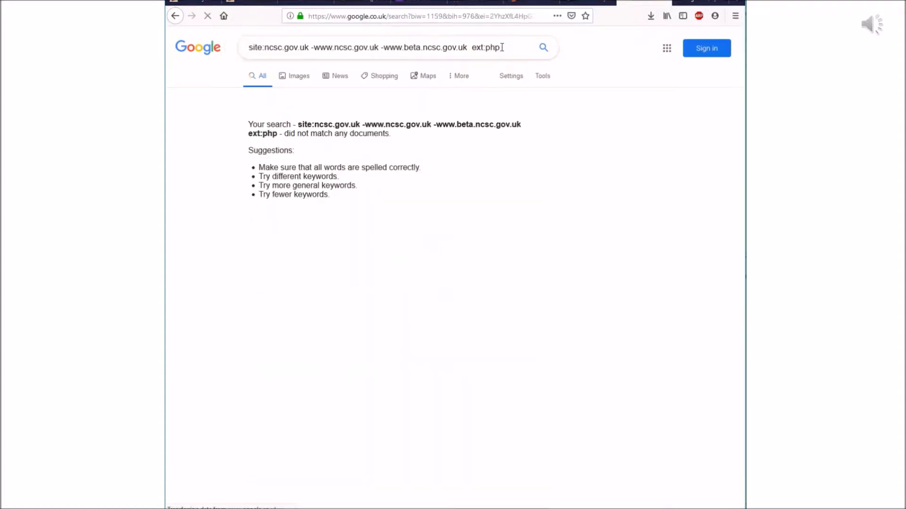
Step: Repeat the subdomain search with the file extension filter set to asp and then aspx
double_click(493, 47)
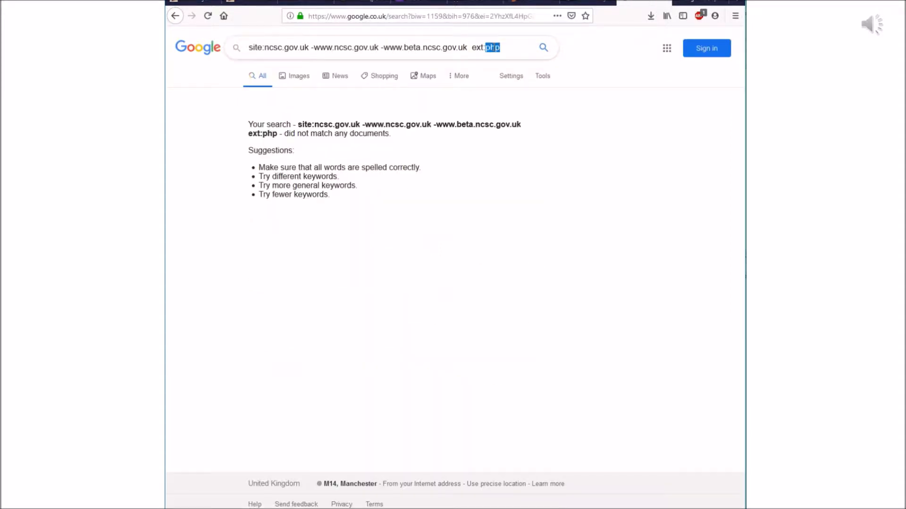
text(asp)
key(Return)
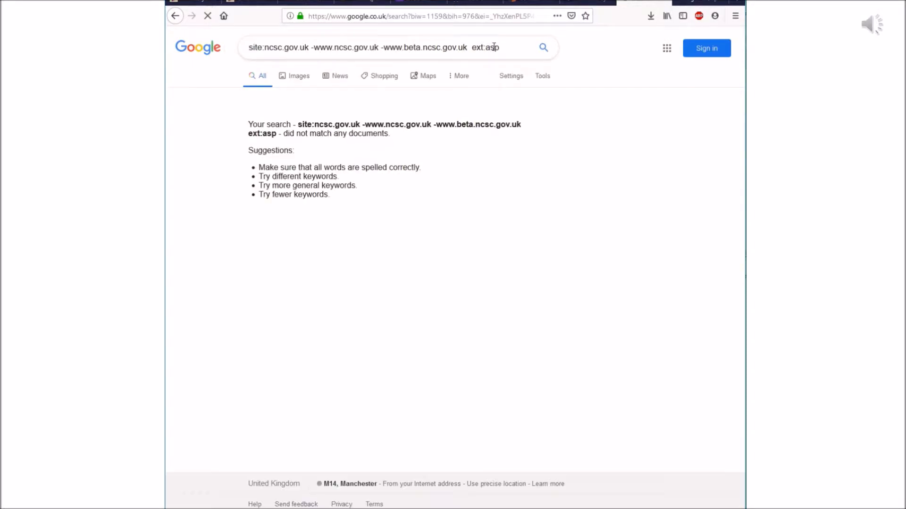
click(501, 47)
text(x)
key(Return)
Step: Run the subdomain search for text files by setting the extension filter to txt
drag(488, 47, 525, 50)
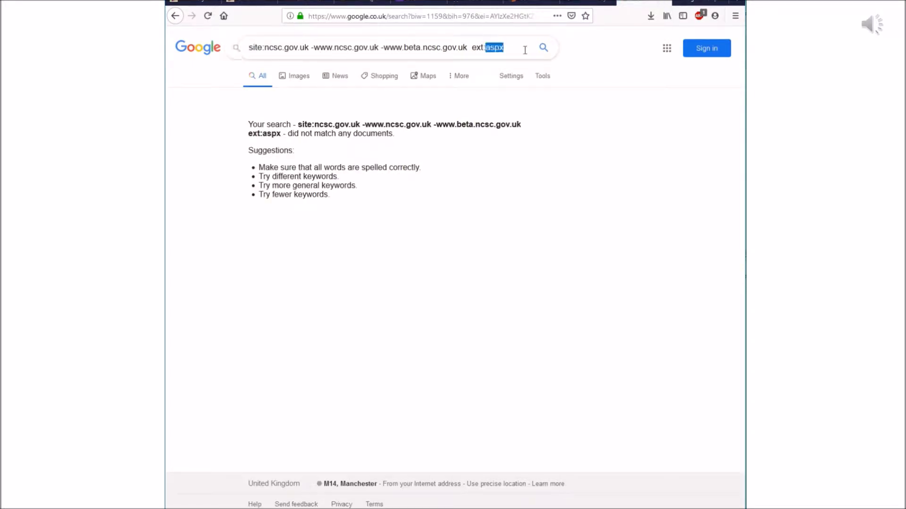
text(txt)
key(Return)
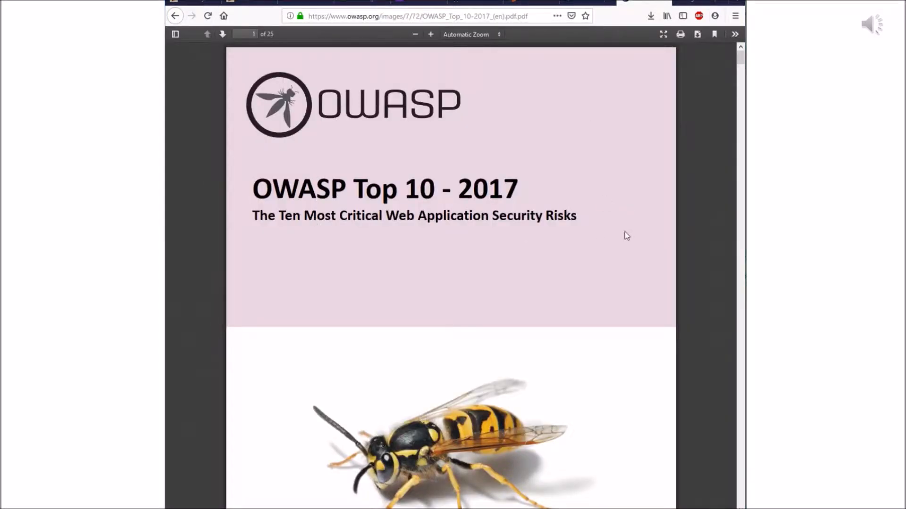
Step: Follow the table of contents of the OWASP Top 10 - 2017 PDF to A6:2017 Security Misconfiguration and read that section
scroll(626, 236, down, 8)
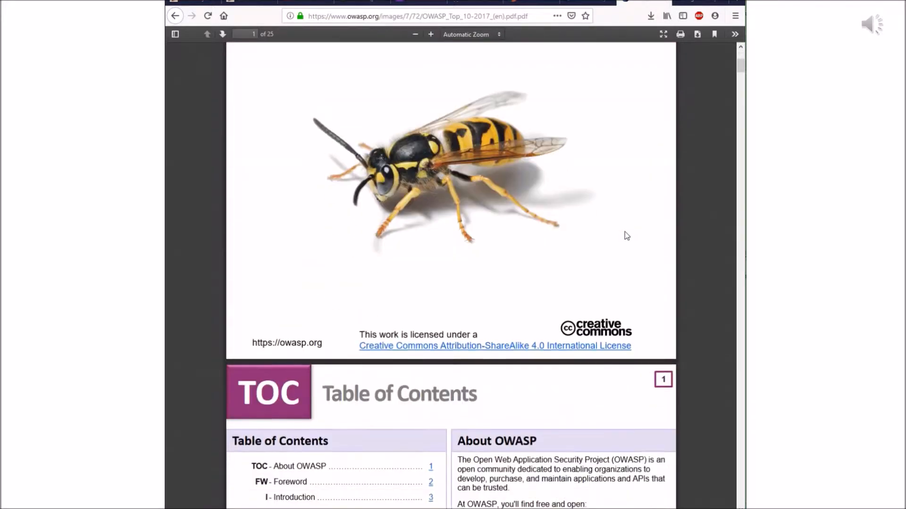
scroll(626, 236, down, 5)
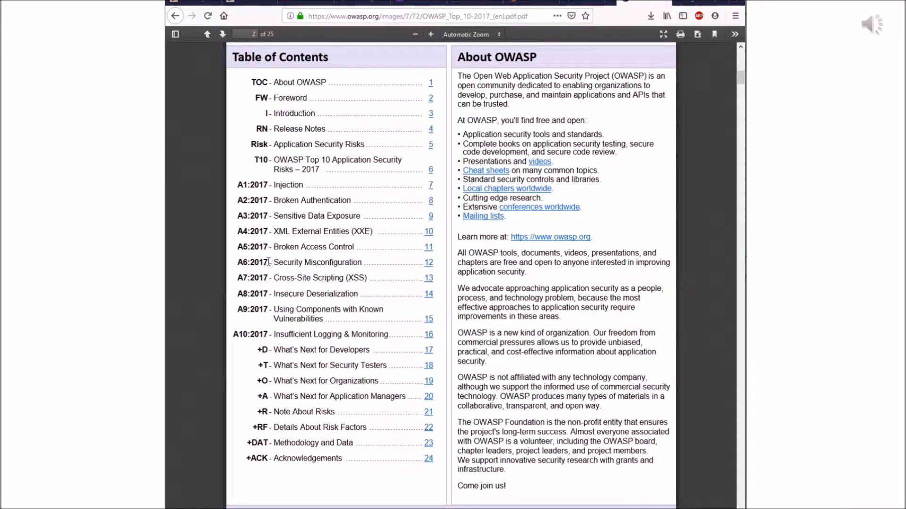
mouse_move(273, 262)
mouse_down()
mouse_move(360, 263)
mouse_move(276, 262)
mouse_up()
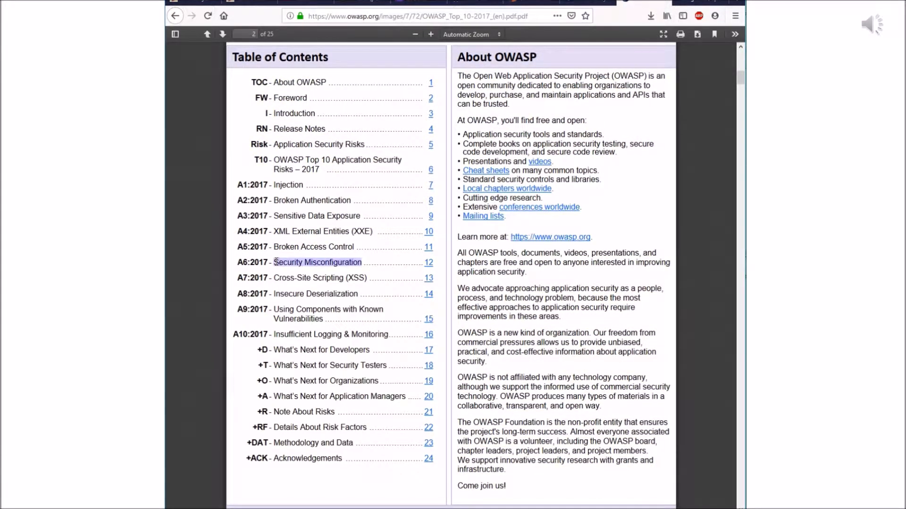
click(336, 259)
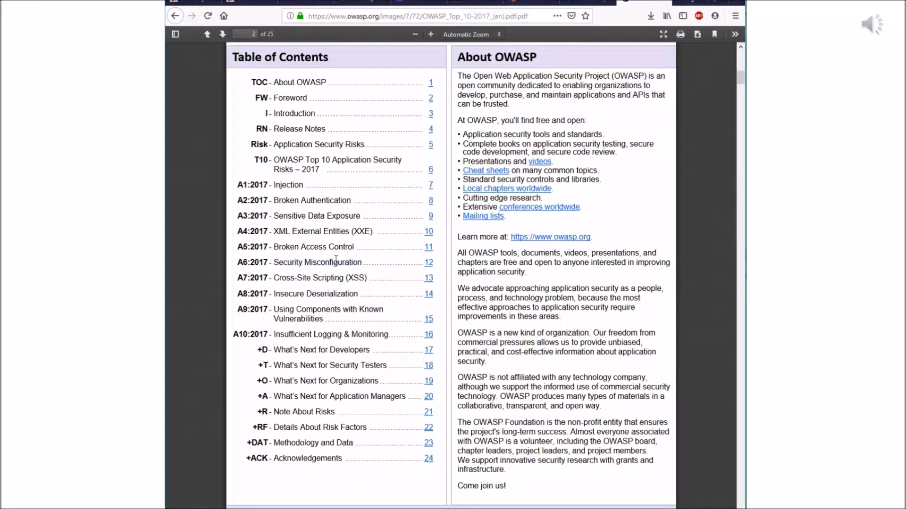
click(428, 262)
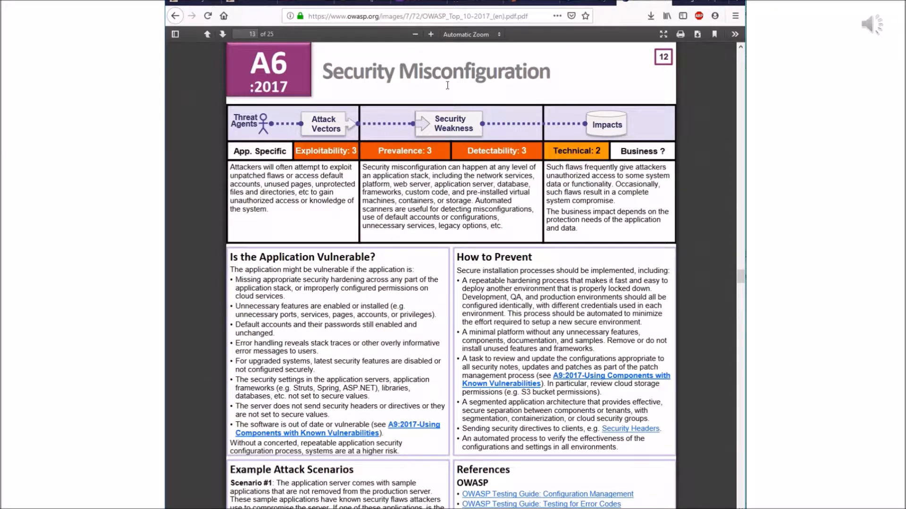
scroll(609, 223, down, 5)
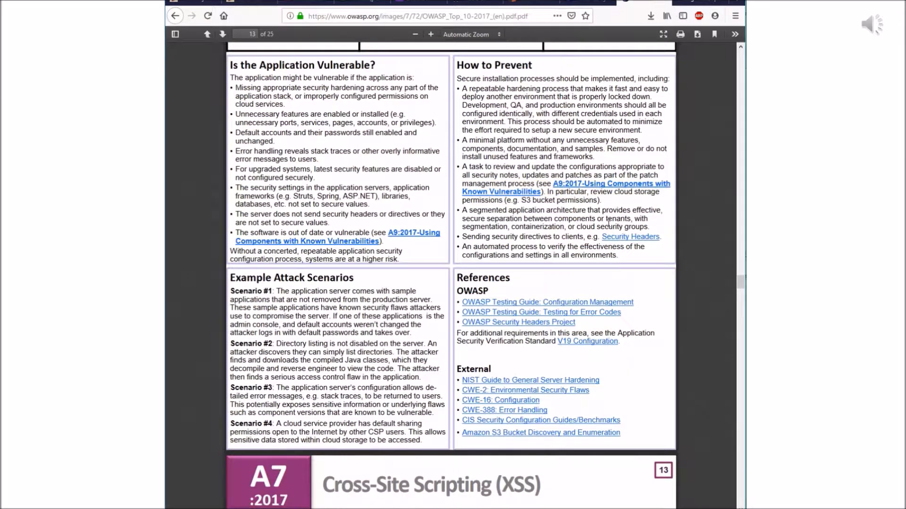
click(590, 2)
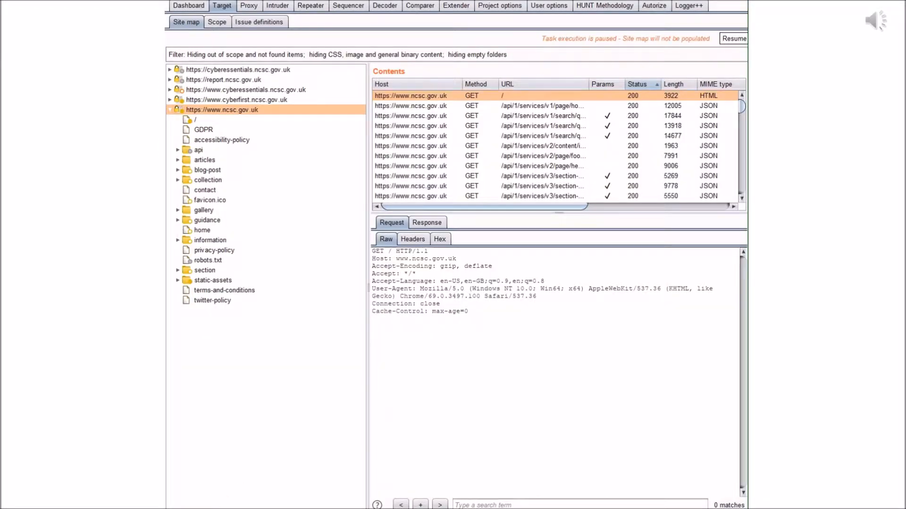
click(253, 111)
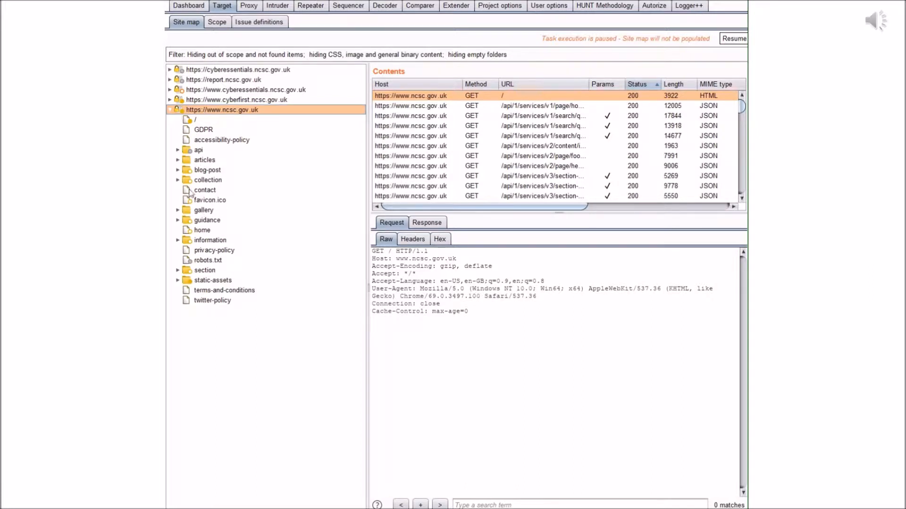
click(177, 161)
click(178, 160)
click(178, 171)
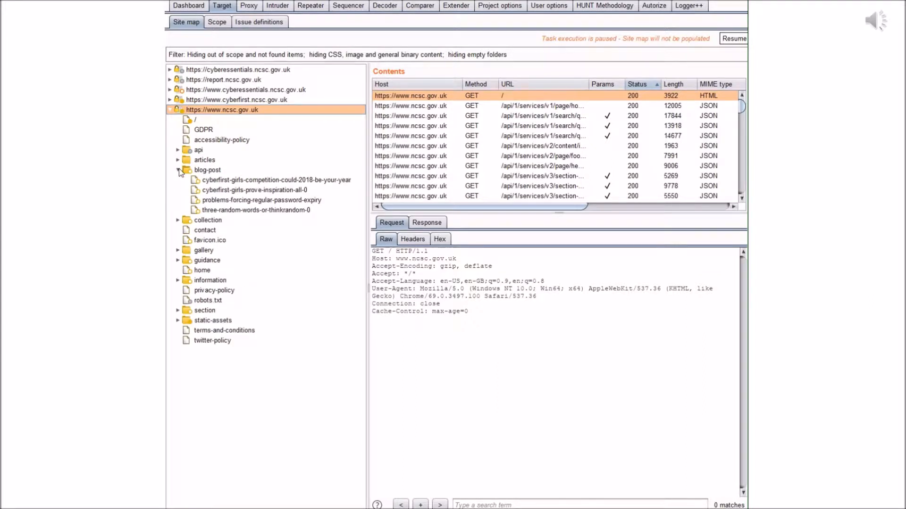
click(178, 170)
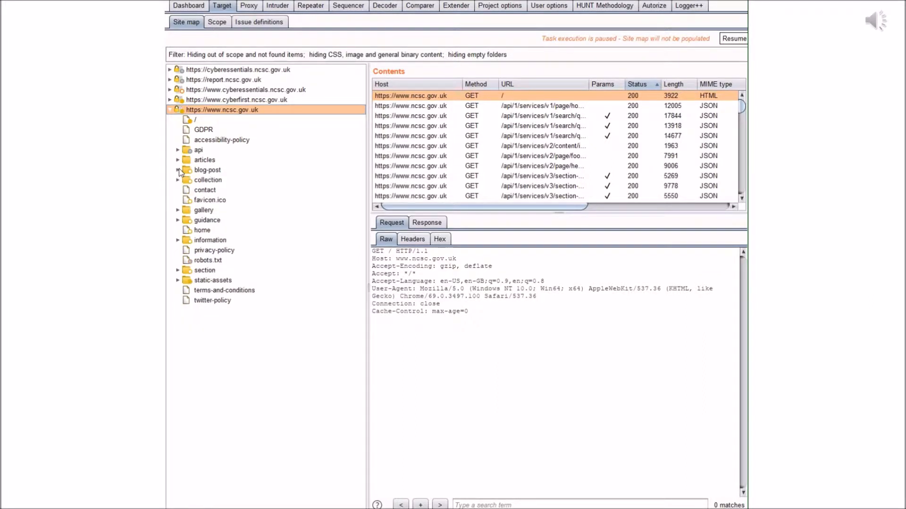
right_click(231, 112)
mouse_move(335, 186)
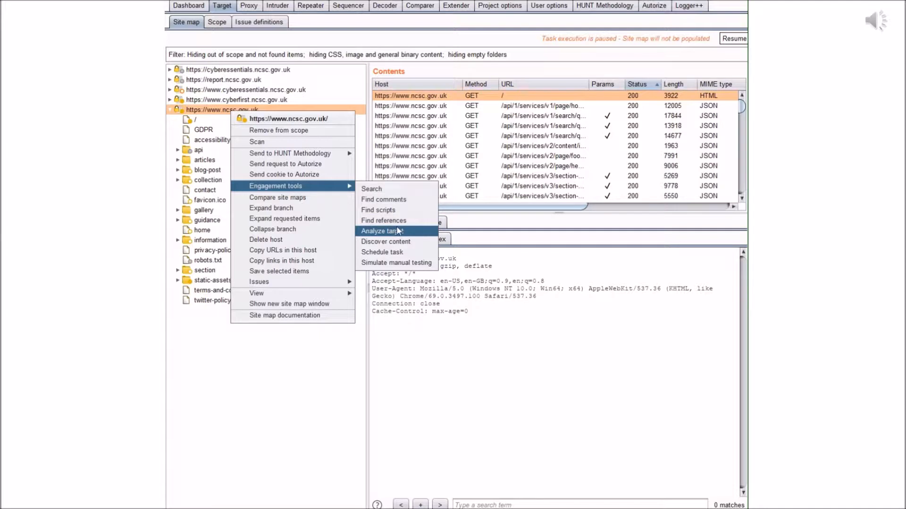
click(419, 246)
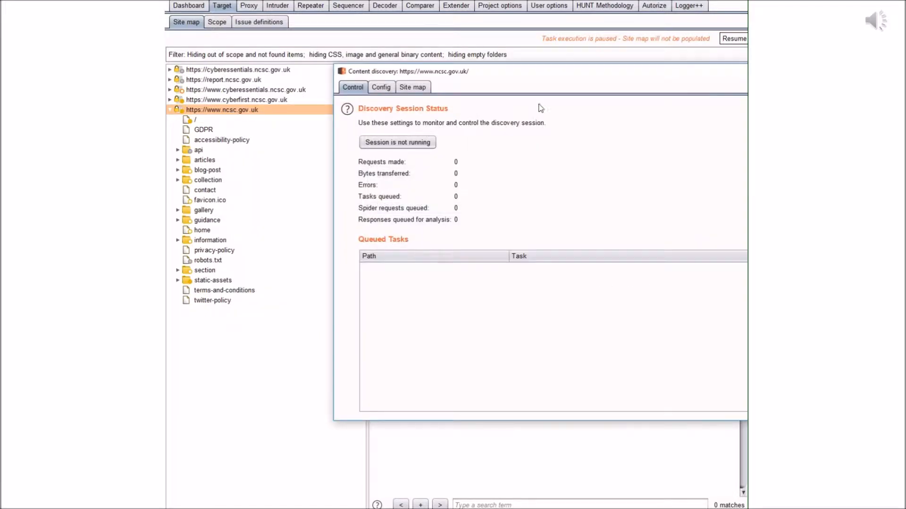
drag(652, 80, 532, 75)
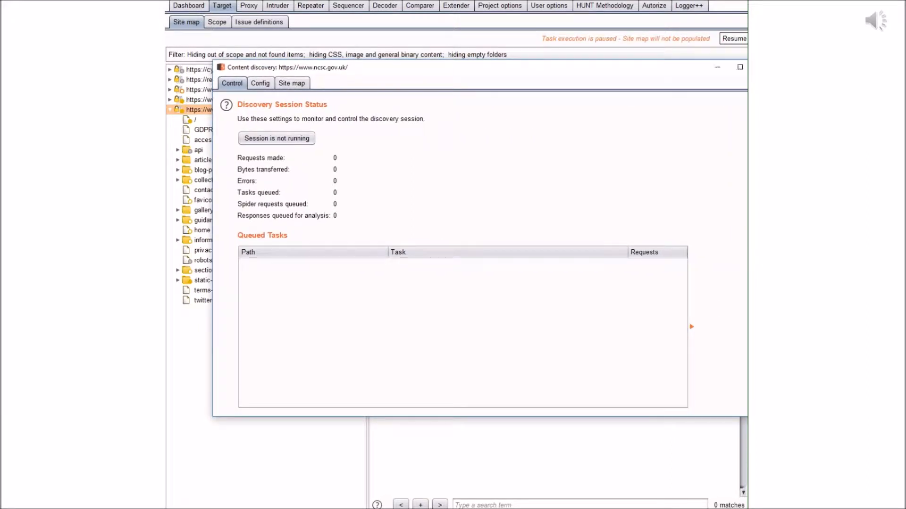
Step: Review the content discovery configuration for target, filenames and file extensions, including the full list of variant extensions
click(259, 87)
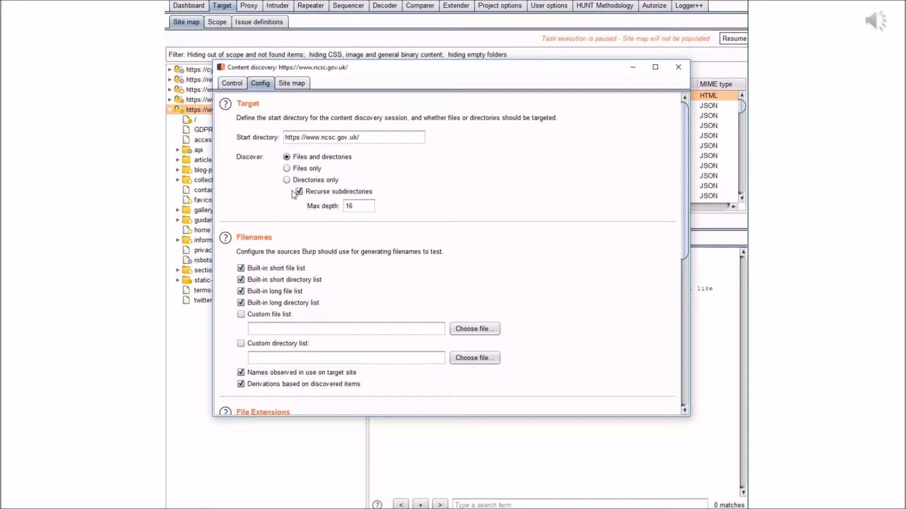
drag(691, 140, 684, 193)
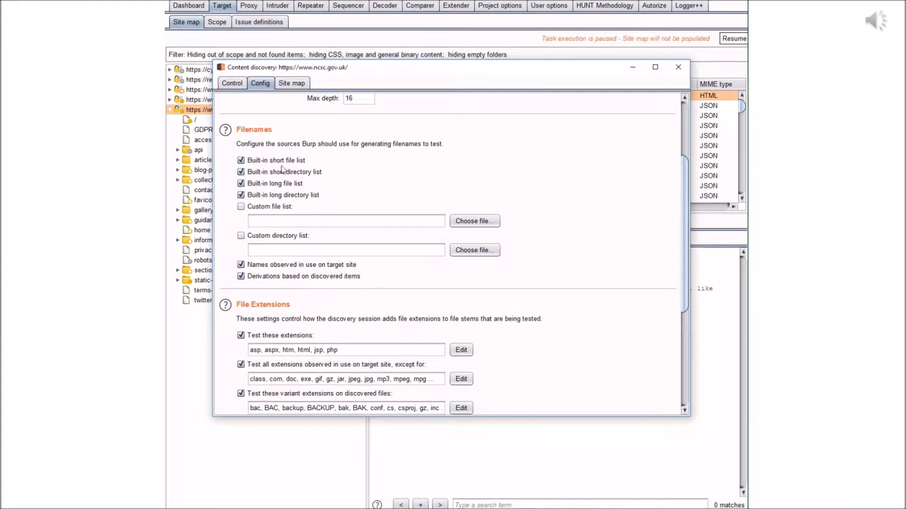
drag(684, 188, 686, 262)
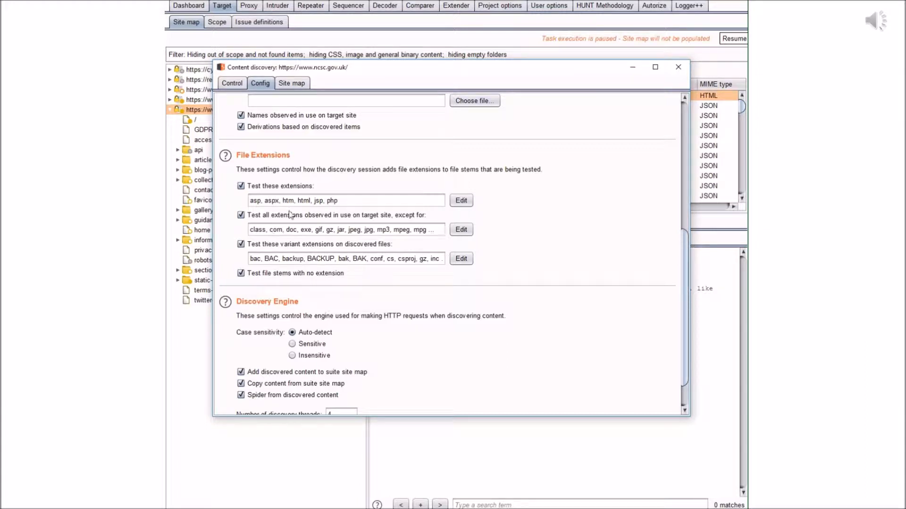
click(462, 261)
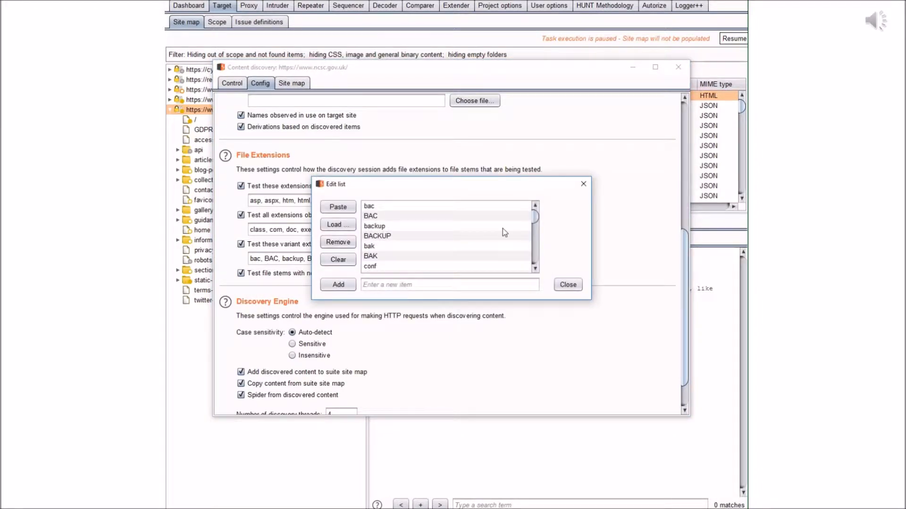
drag(535, 216, 538, 246)
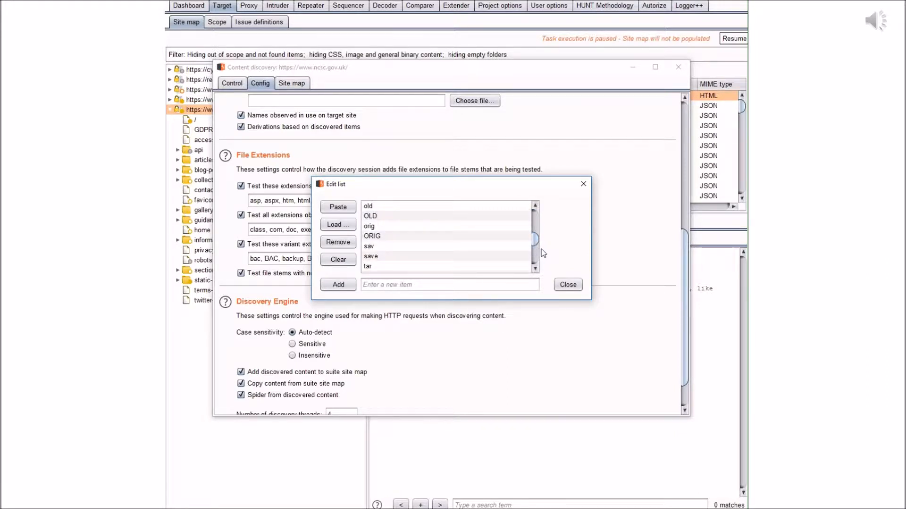
drag(536, 241, 536, 257)
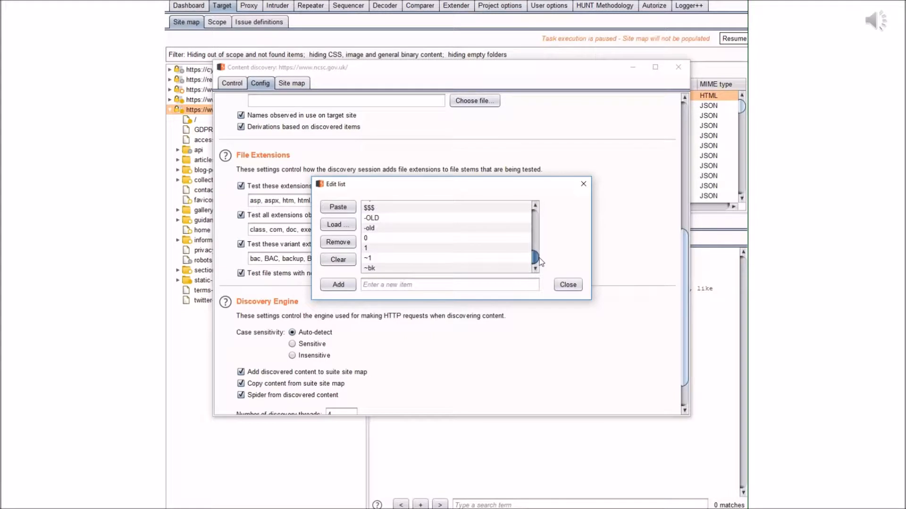
click(569, 286)
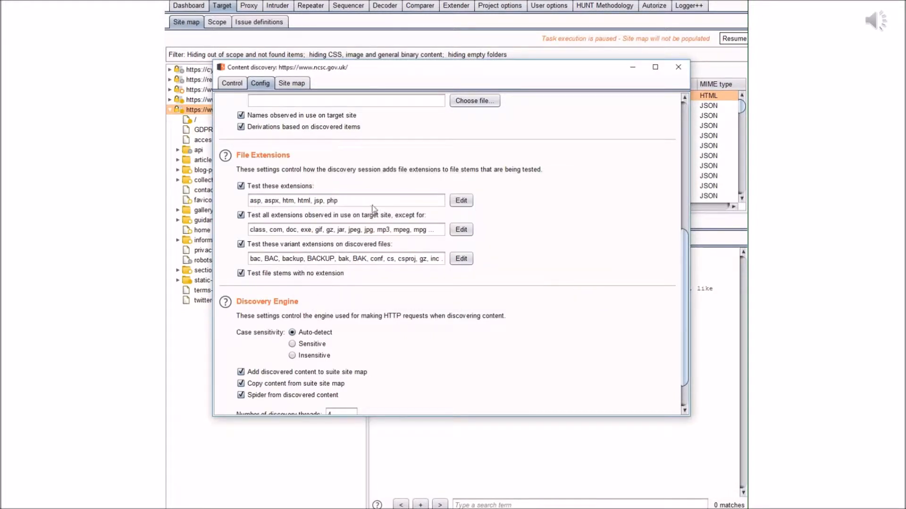
click(232, 84)
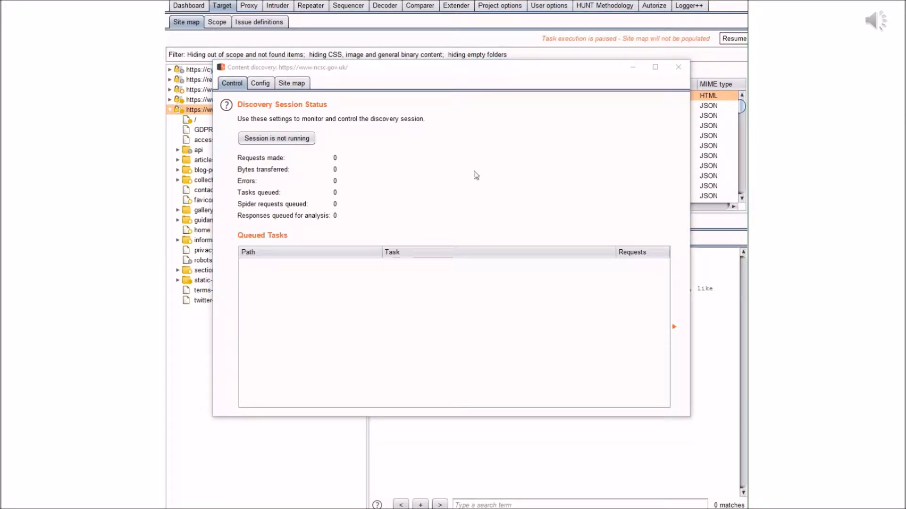
click(303, 139)
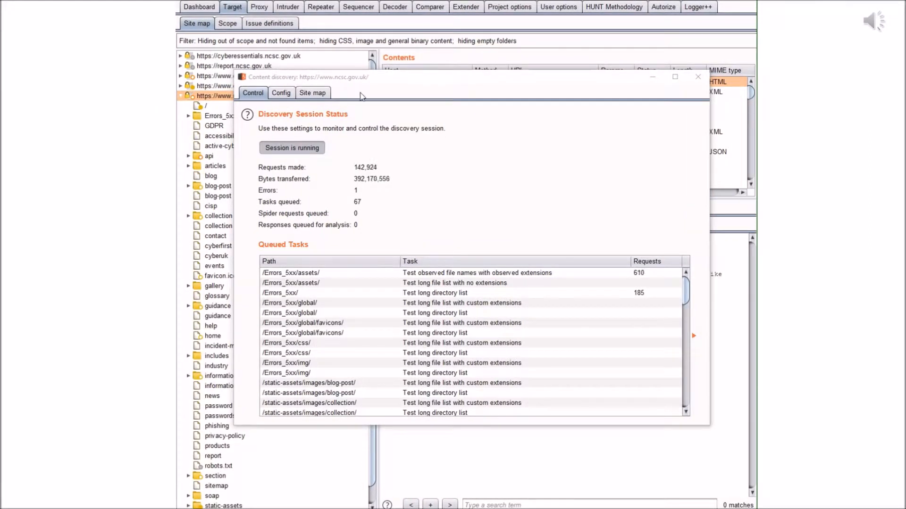
click(384, 85)
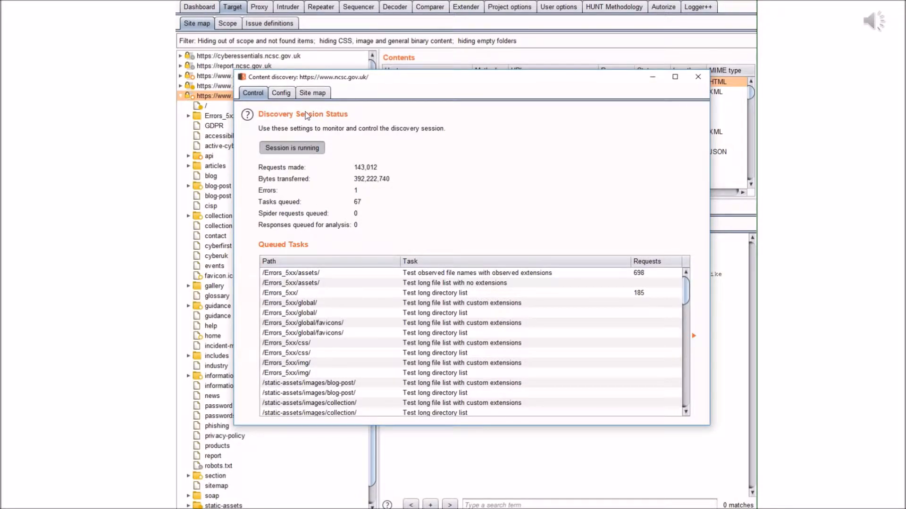
drag(348, 82, 425, 88)
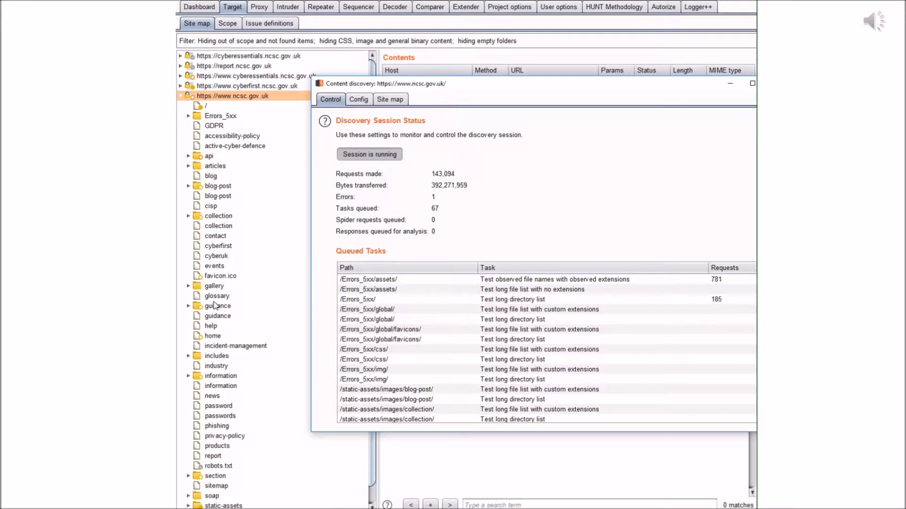
click(379, 26)
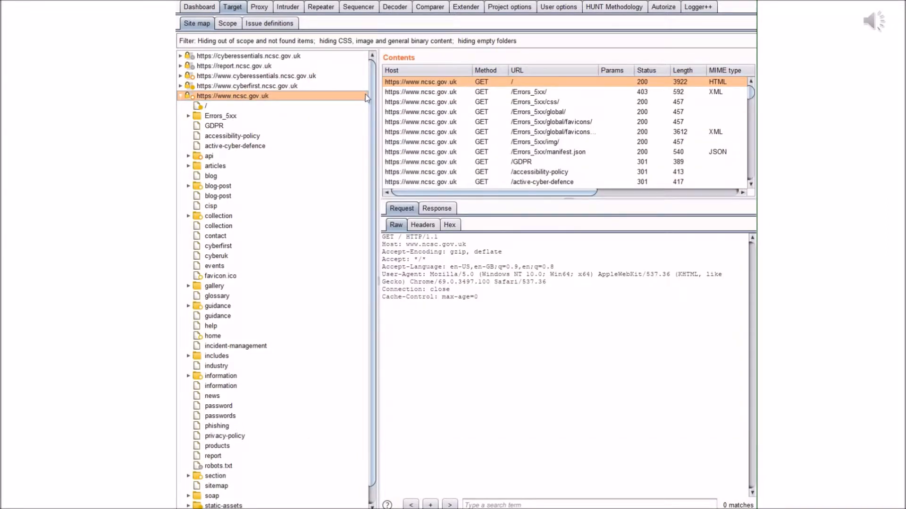
Step: Bring the content discovery window back to the front, show its site map and reposition and widen the window
scroll(372, 129, down, 2)
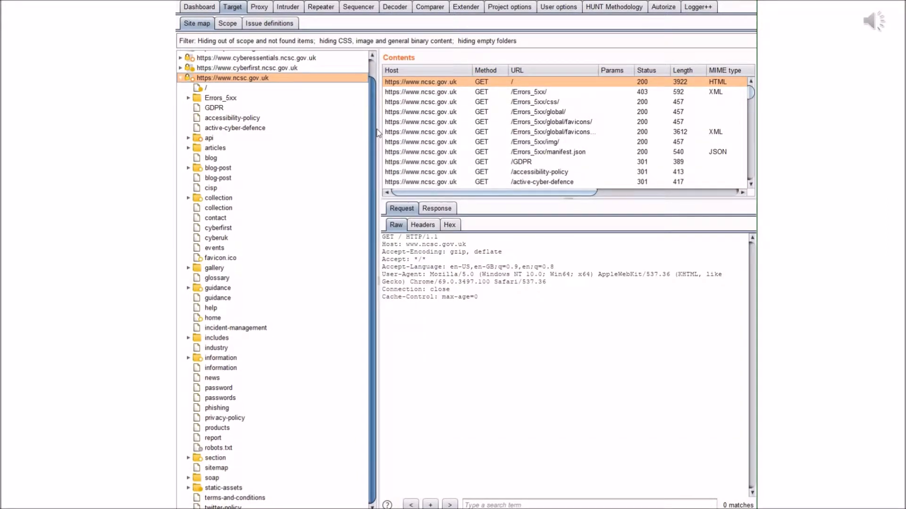
scroll(376, 141, up, 2)
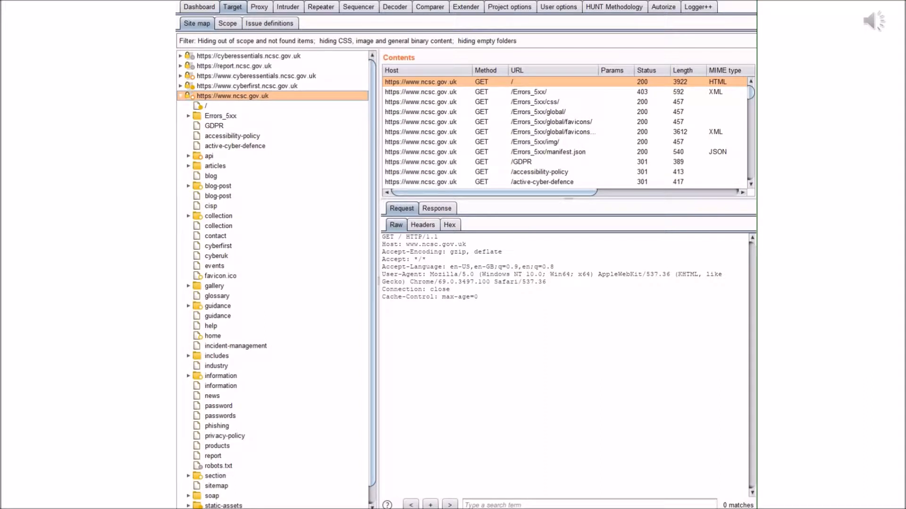
key(alt+Tab)
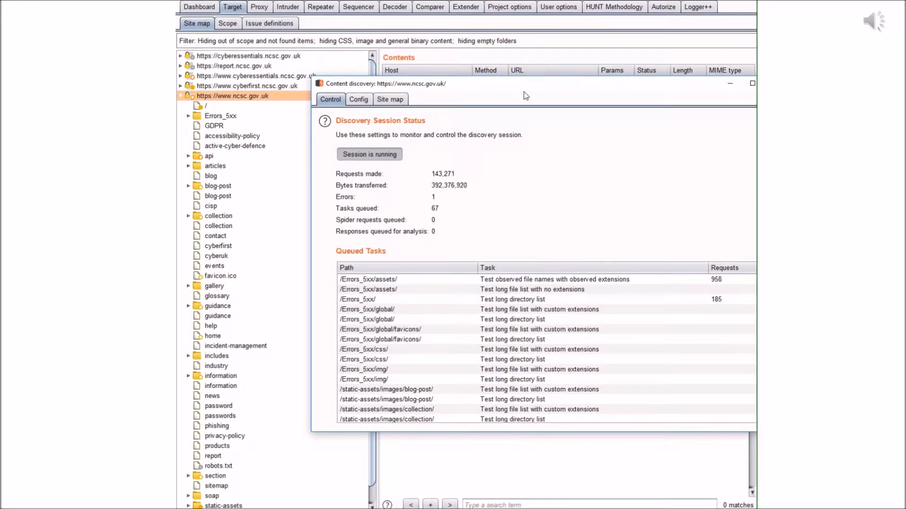
drag(523, 84, 470, 63)
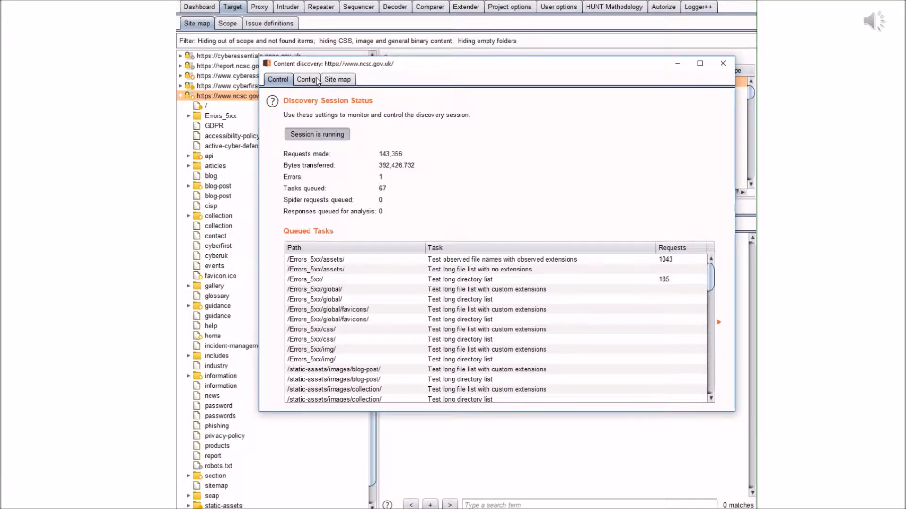
click(331, 82)
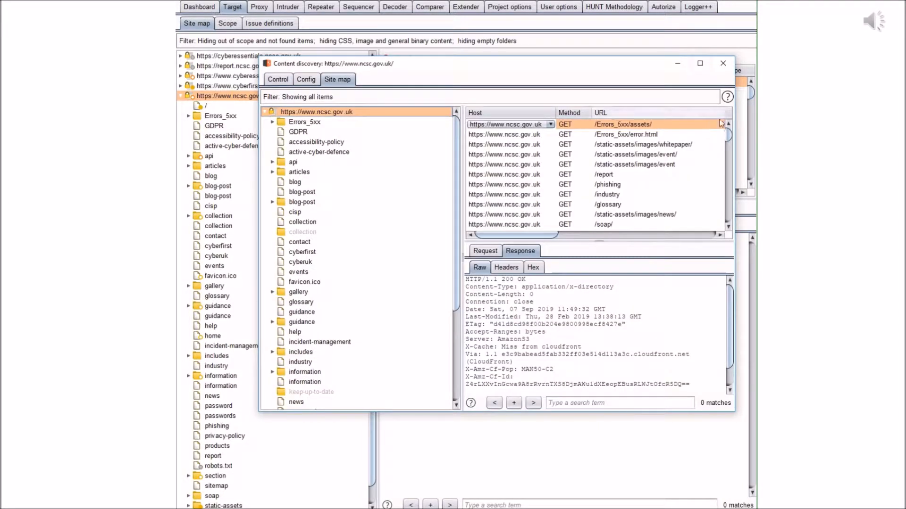
drag(554, 70, 504, 71)
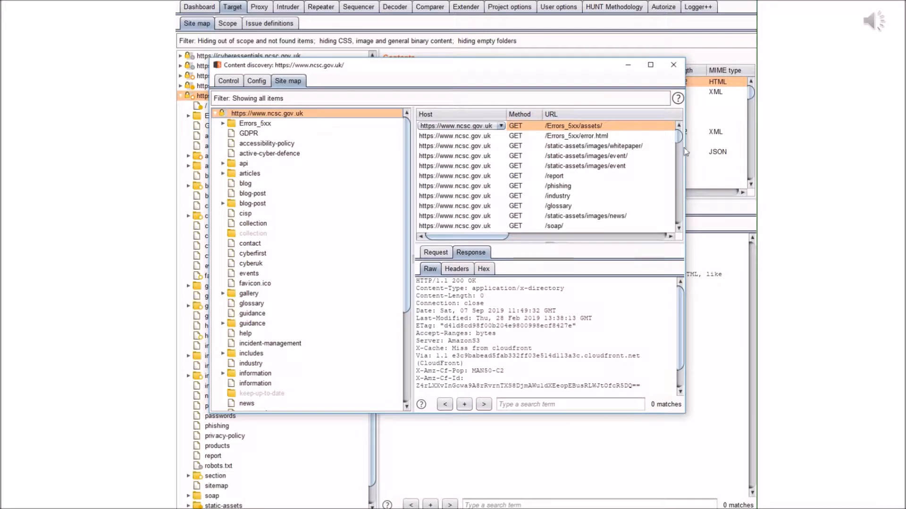
drag(698, 148, 756, 148)
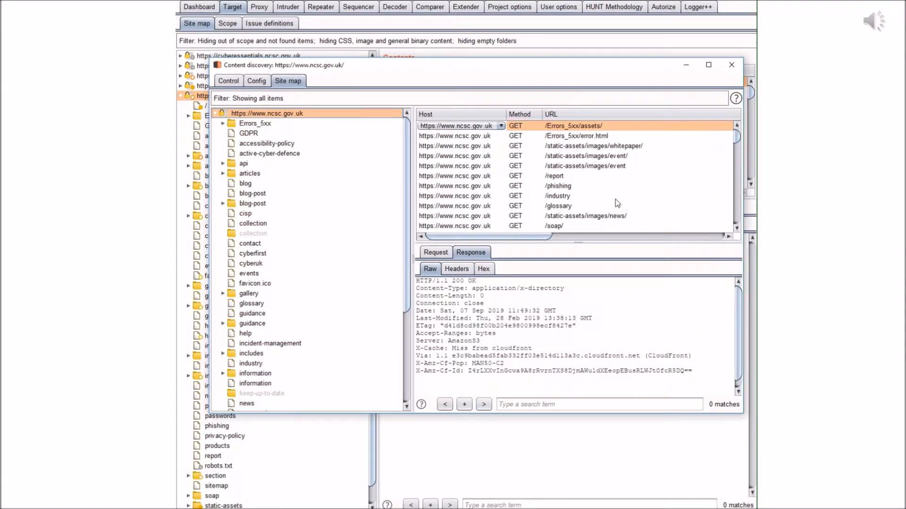
Step: Browse the discovered URLs and sort the list by status code in descending order
scroll(615, 199, down, 4)
scroll(613, 200, down, 8)
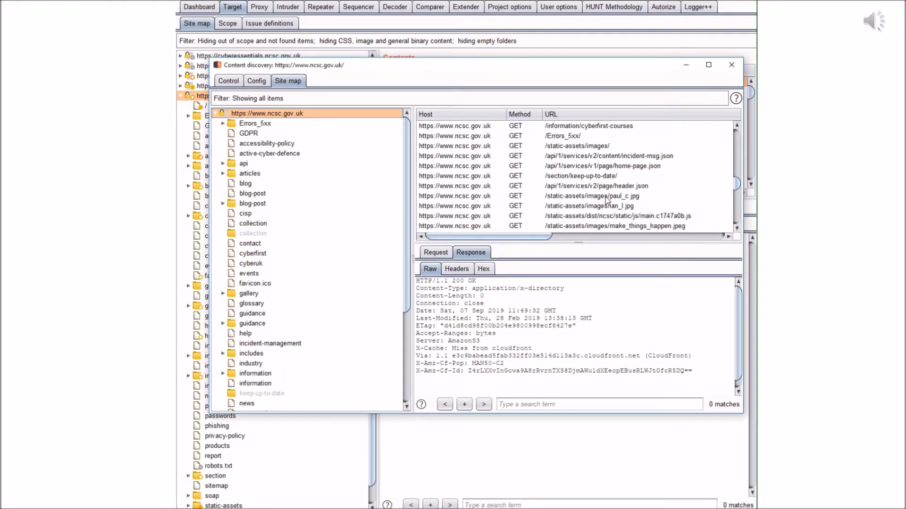
scroll(601, 195, up, 8)
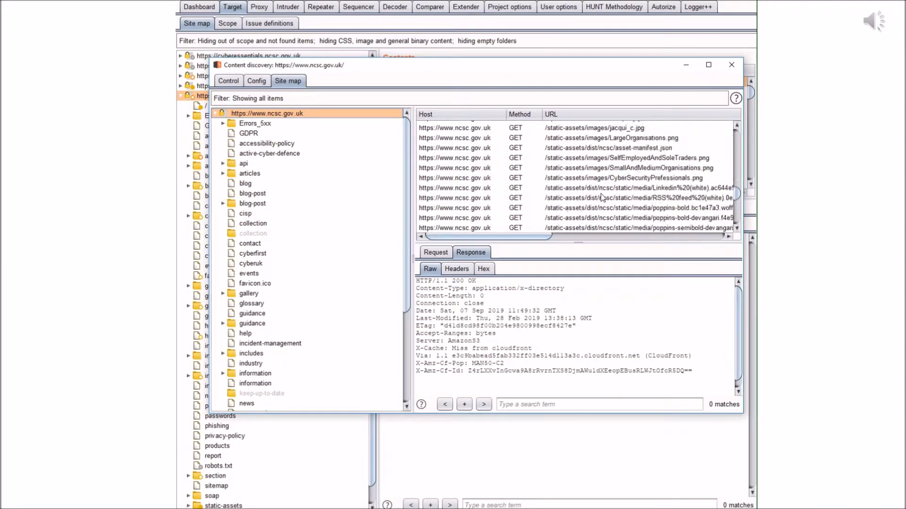
scroll(598, 191, up, 5)
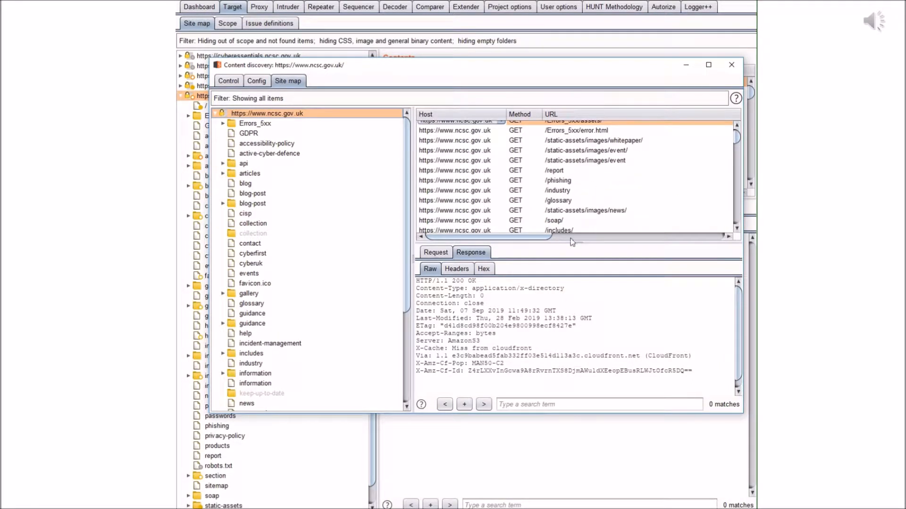
drag(539, 238, 607, 237)
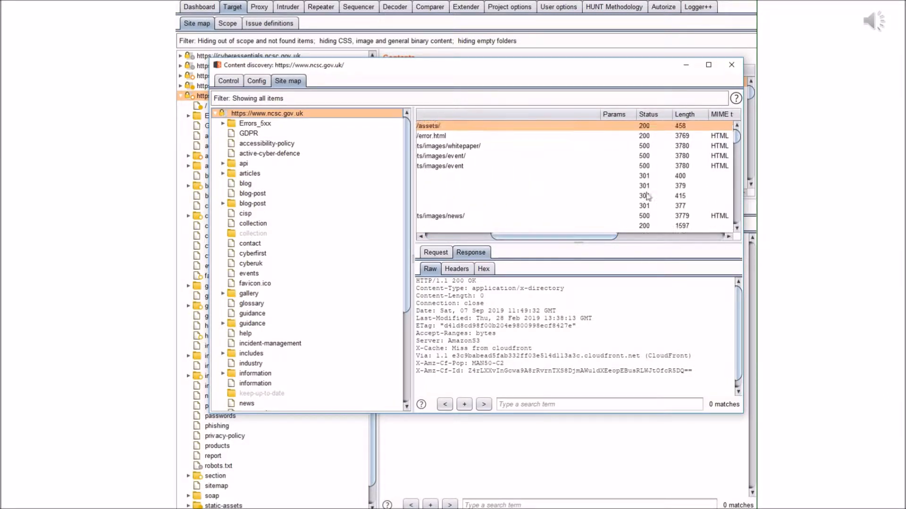
click(654, 115)
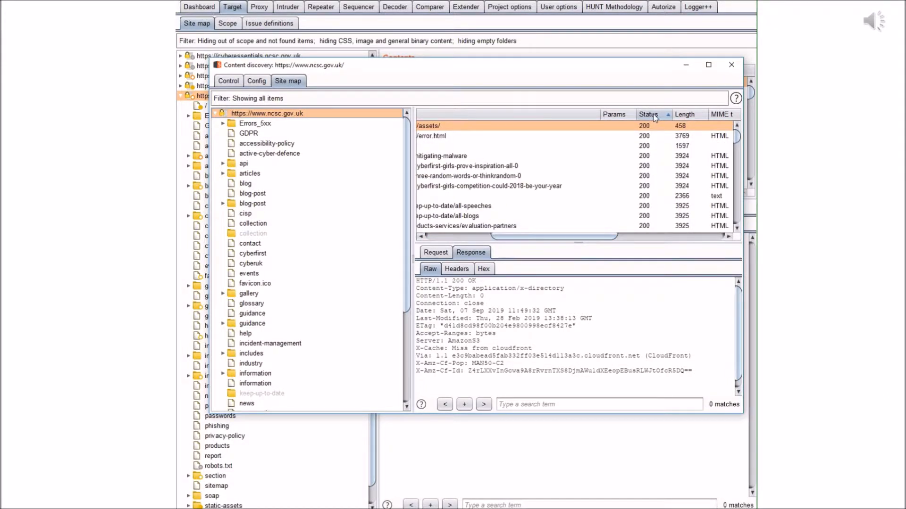
click(655, 118)
Step: Examine the request and raw response of /static-assets/images/event/, including the HTTP status line and the page title
drag(584, 236, 553, 238)
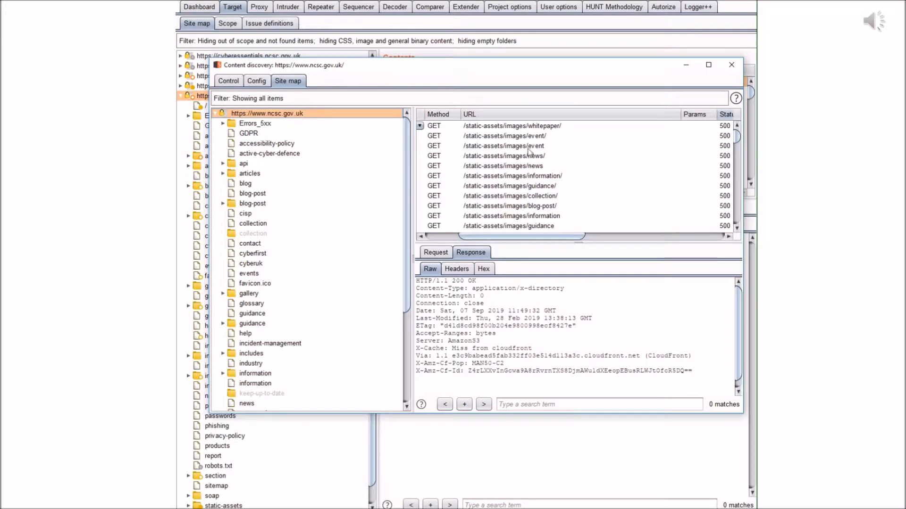
click(531, 137)
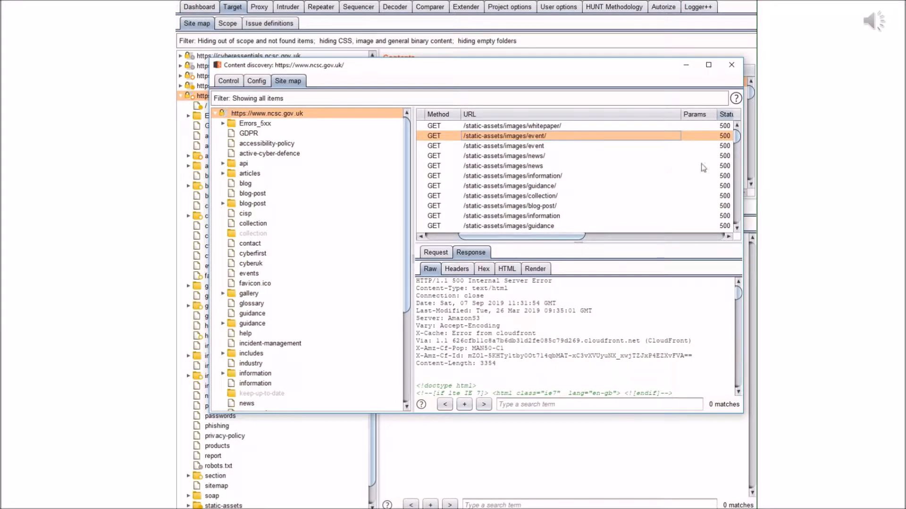
click(435, 253)
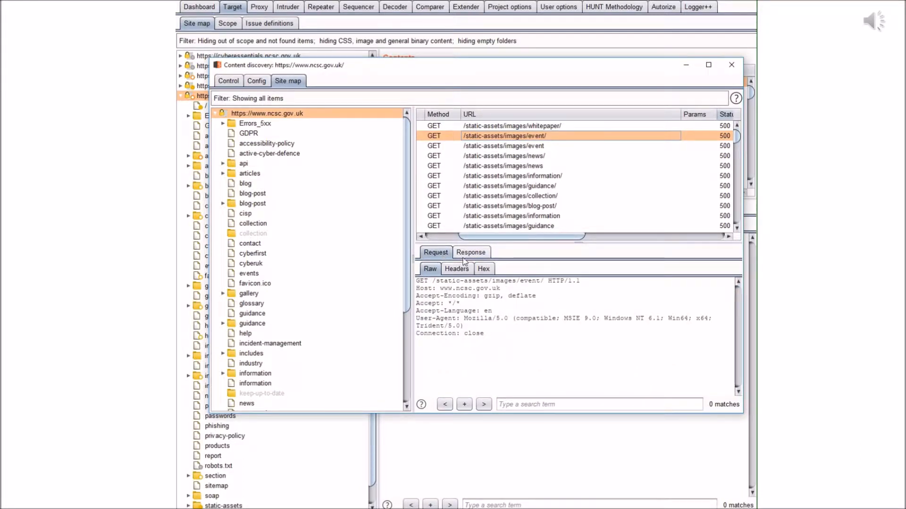
click(466, 254)
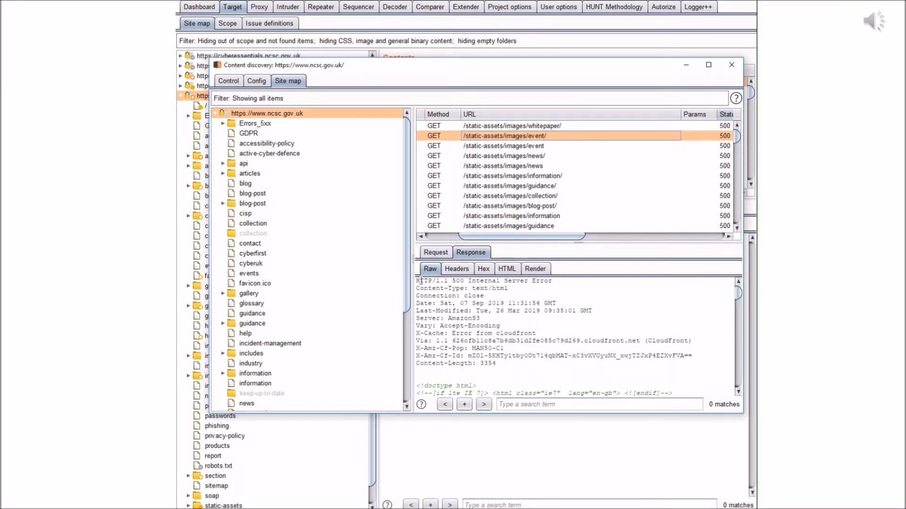
drag(417, 280, 556, 280)
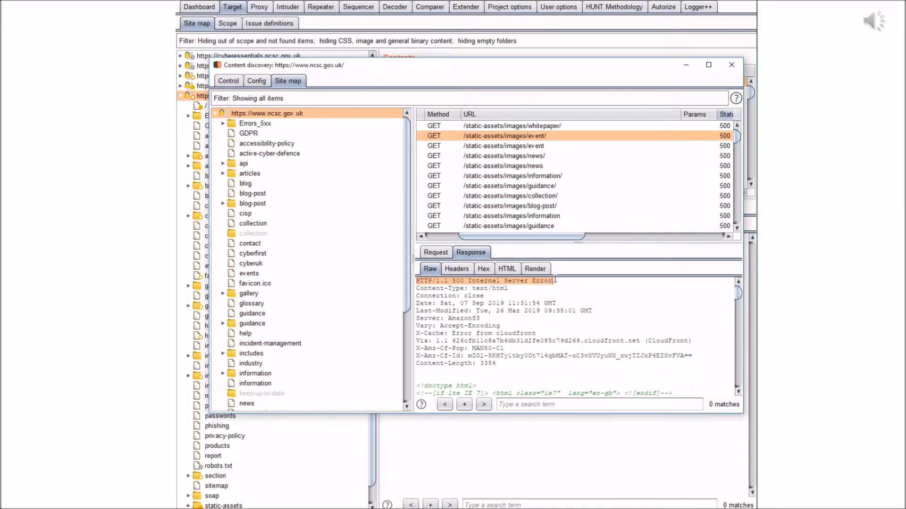
scroll(593, 319, down, 8)
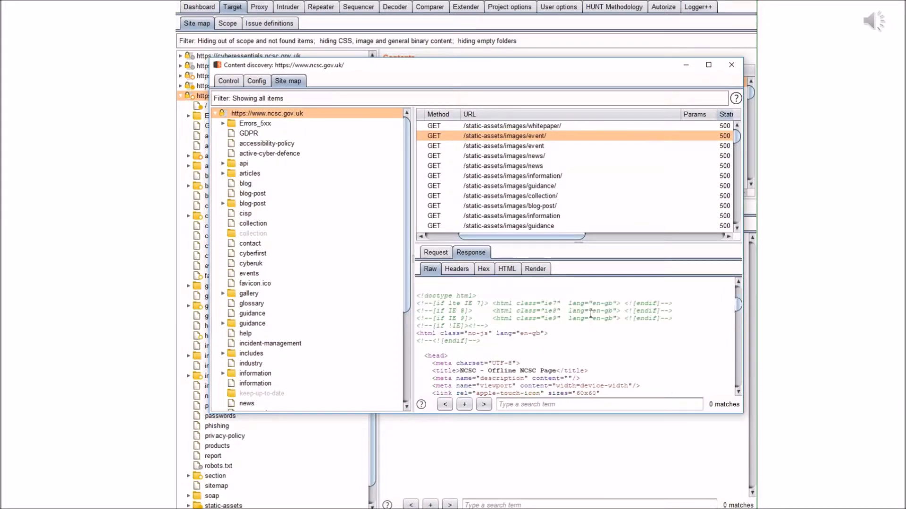
scroll(591, 313, up, 4)
drag(457, 371, 542, 371)
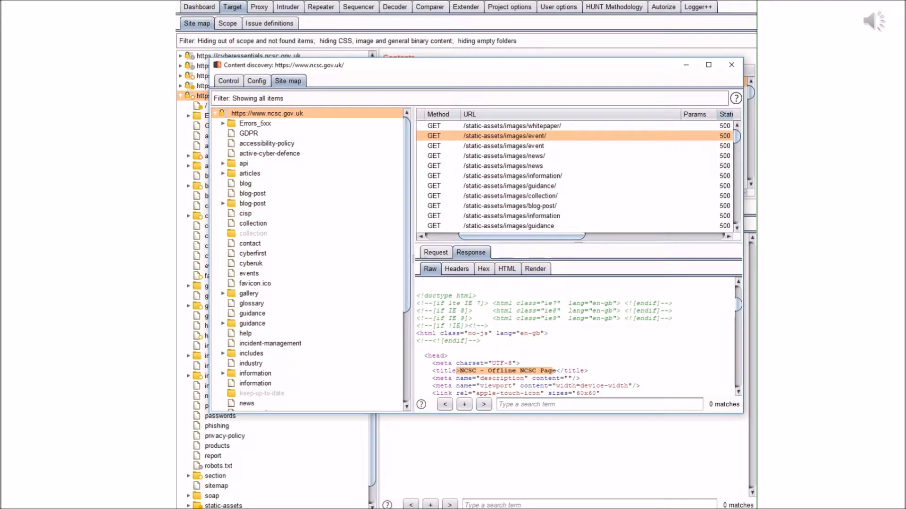
Step: Copy the URL of the /static-assets/images/event/ entry and load it in the web browser
key(alt+Tab)
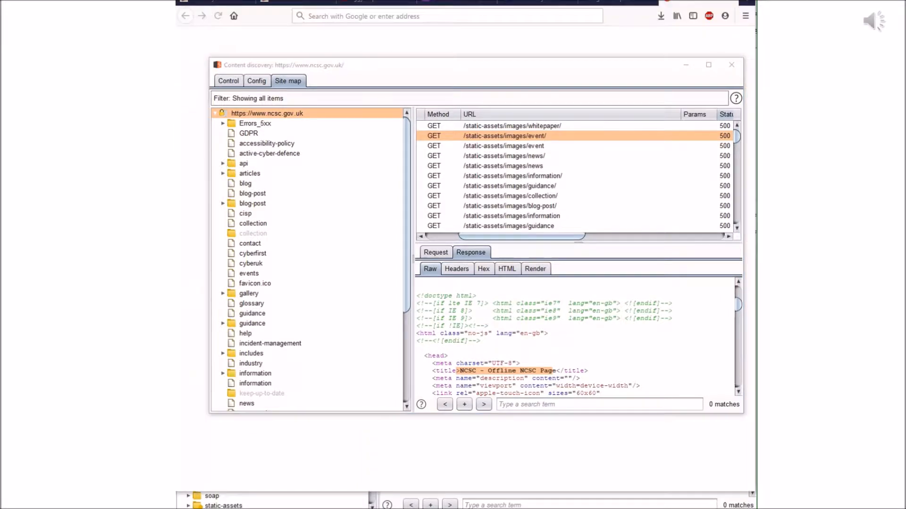
click(524, 372)
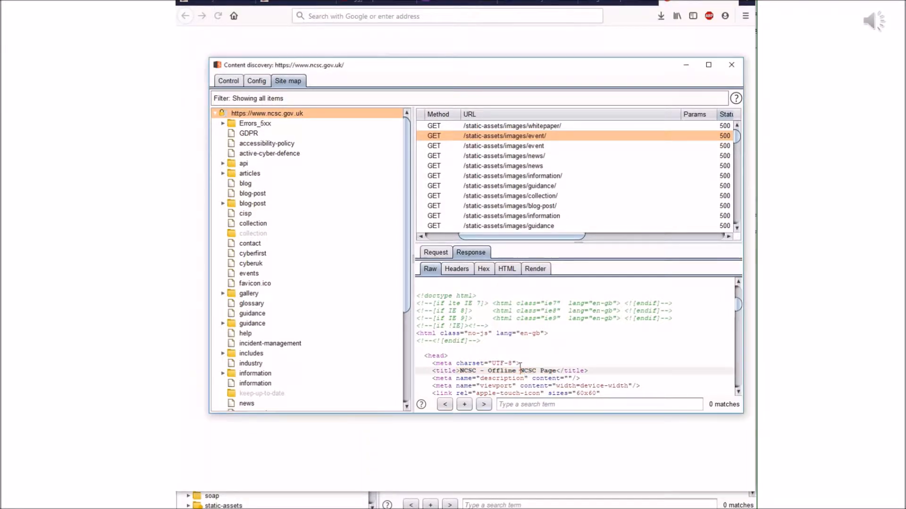
click(440, 253)
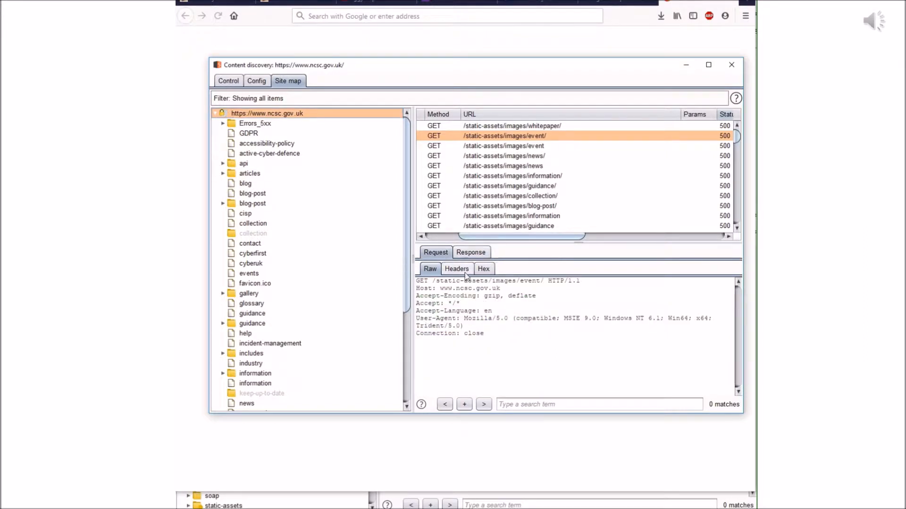
right_click(500, 138)
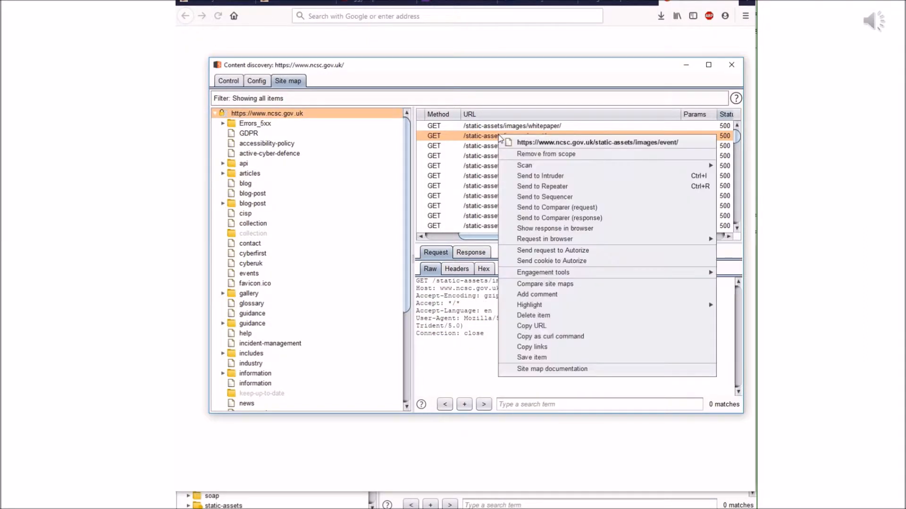
click(545, 326)
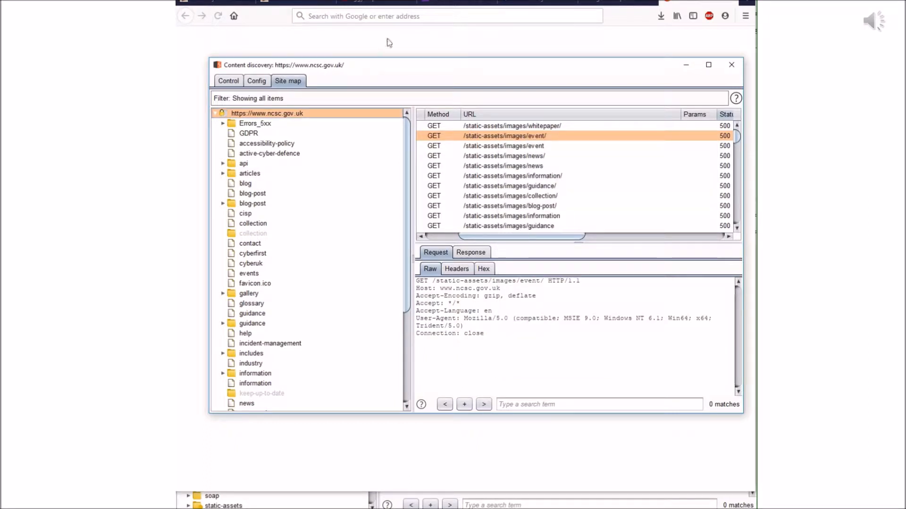
click(403, 15)
right_click(404, 15)
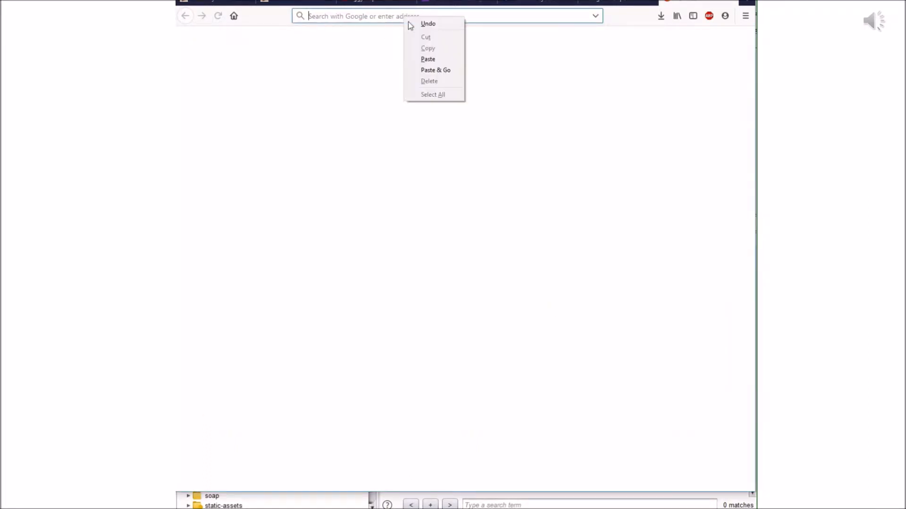
click(435, 70)
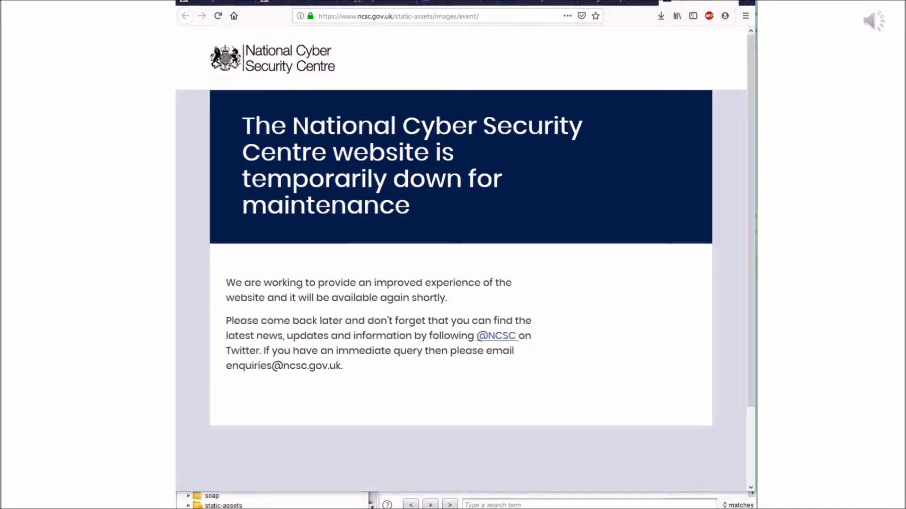
Step: Return to the content discovery results and examine the request and response of the /includes/ entry with status 403
key(alt+Tab)
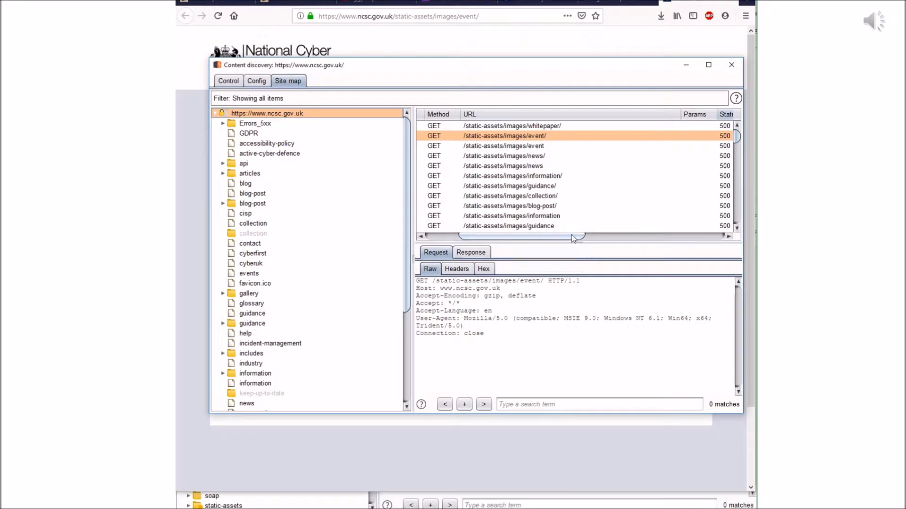
drag(575, 236, 607, 239)
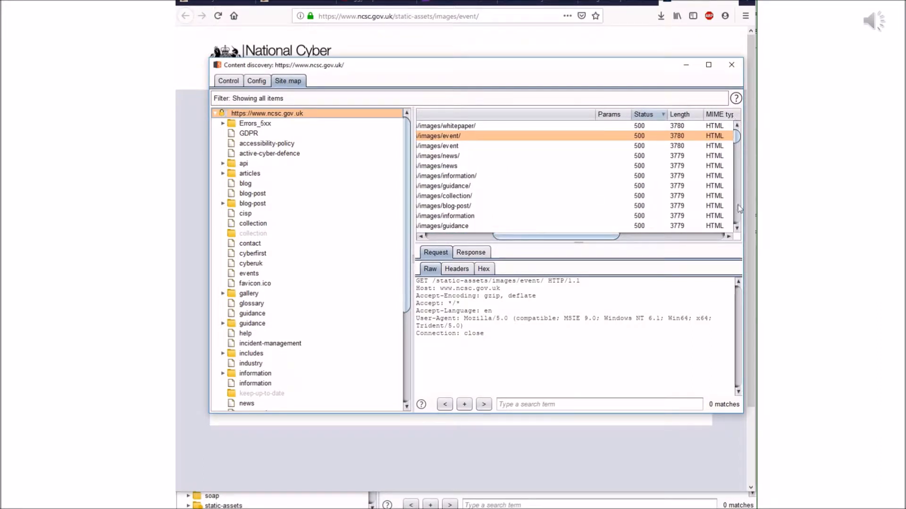
click(737, 231)
click(738, 231)
click(738, 231)
click(738, 232)
click(738, 231)
click(738, 231)
click(738, 231)
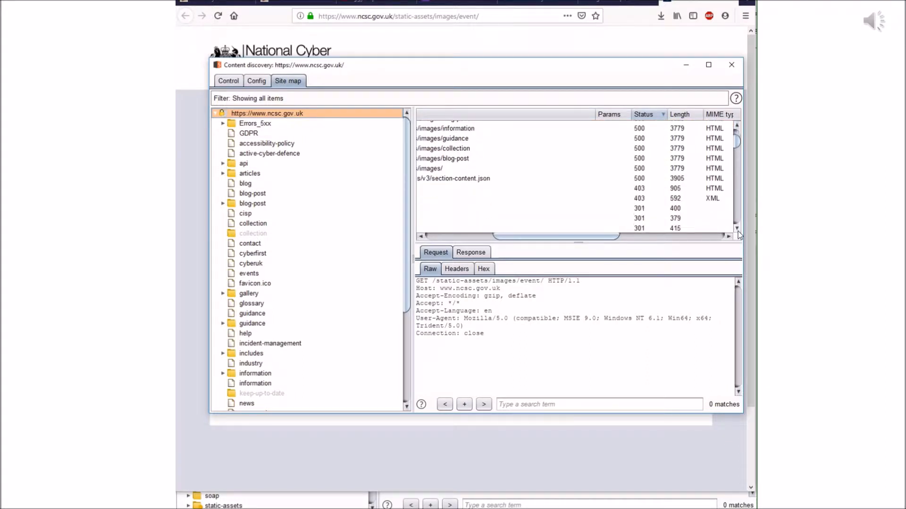
click(649, 191)
mouse_move(574, 238)
mouse_down()
mouse_move(499, 243)
mouse_move(571, 238)
mouse_up()
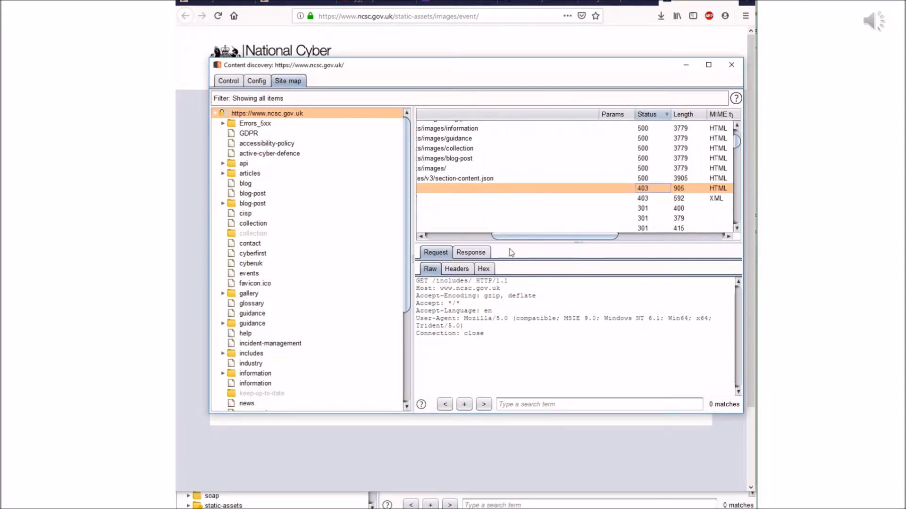
click(471, 253)
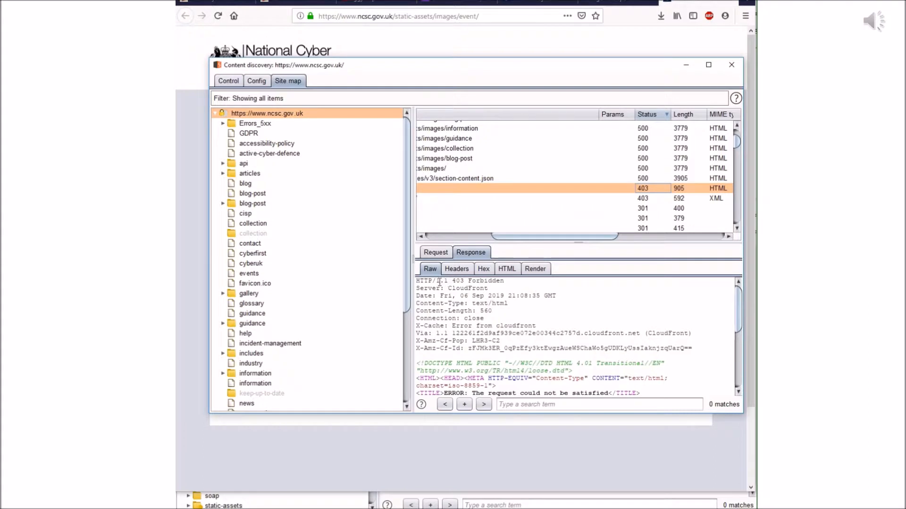
drag(418, 281, 505, 281)
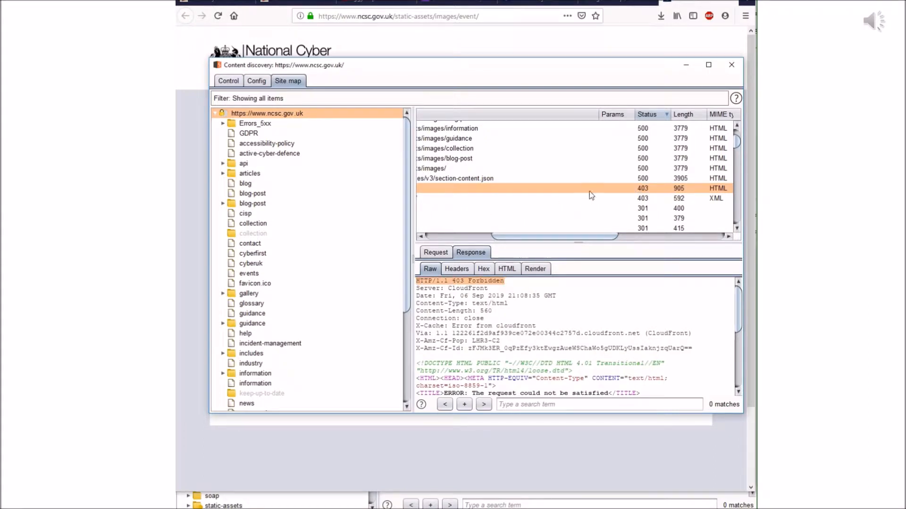
click(436, 253)
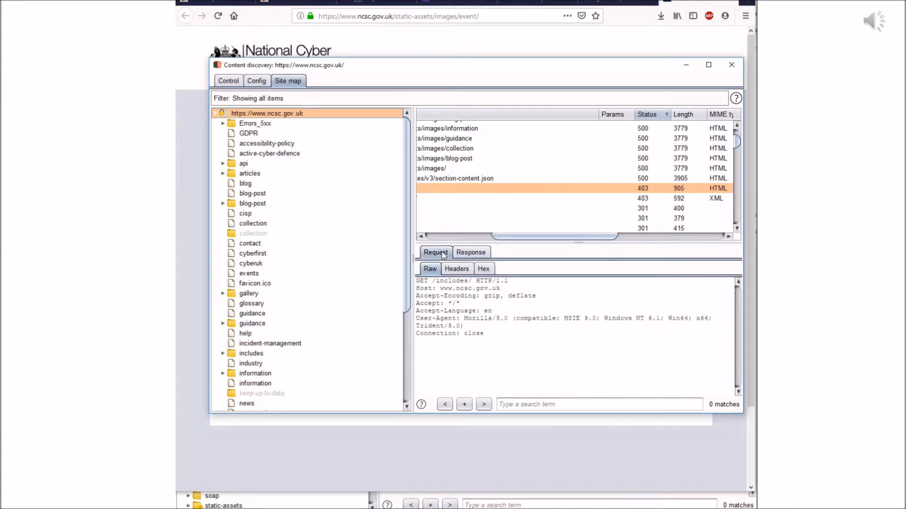
click(471, 252)
Step: Copy the URL of the /includes/ entry from the content discovery results and load it in the web browser
drag(522, 236, 464, 217)
right_click(466, 190)
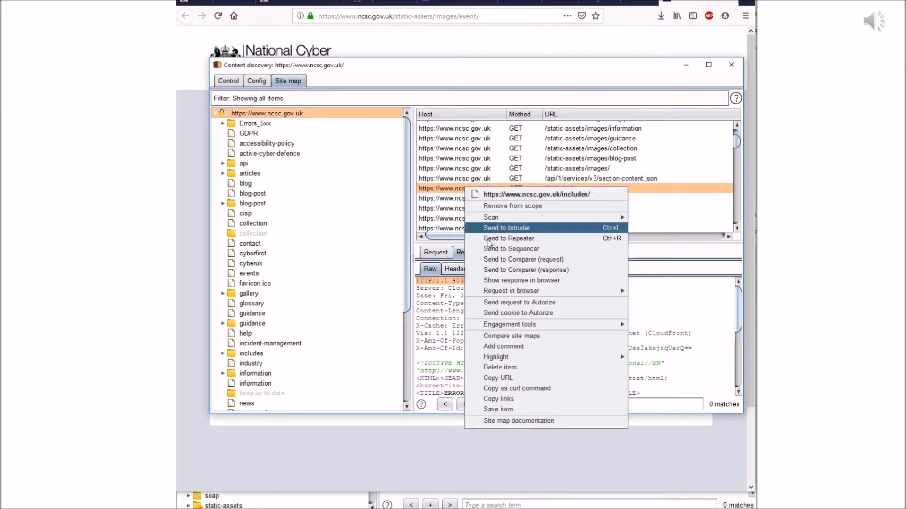
click(524, 381)
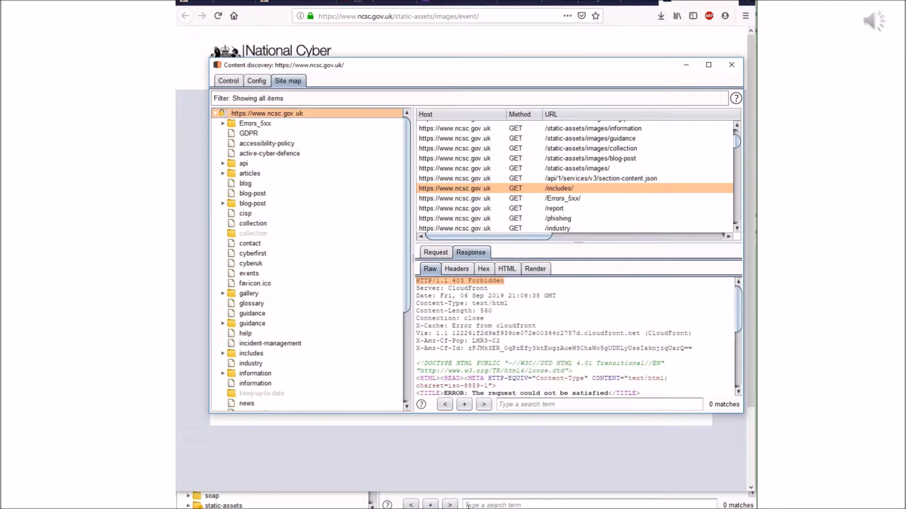
click(474, 481)
click(392, 16)
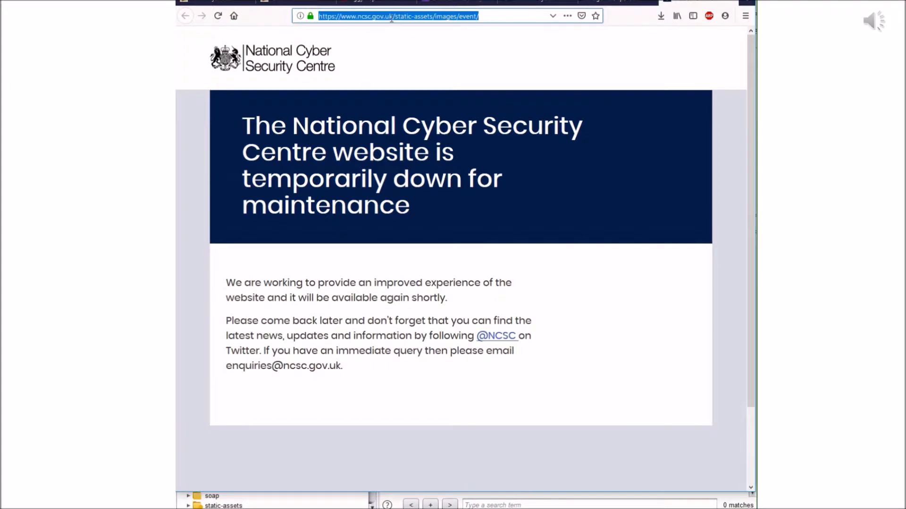
right_click(392, 18)
click(425, 73)
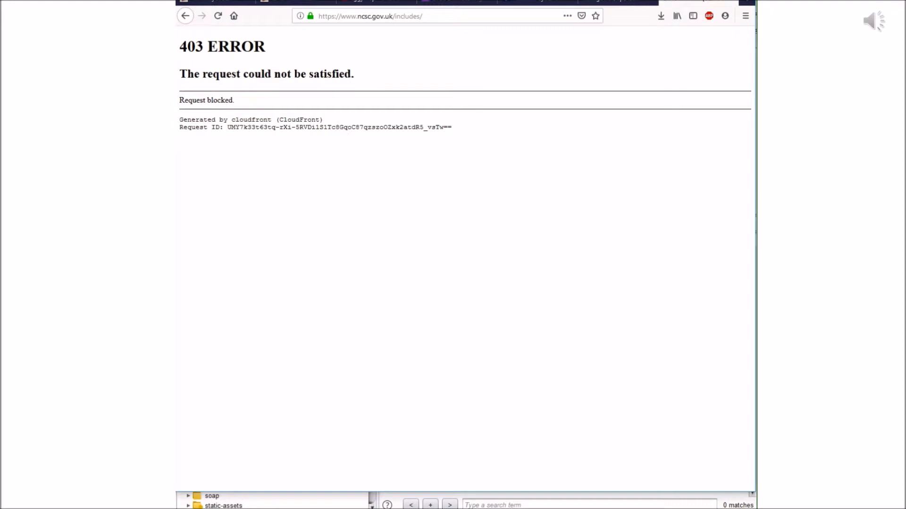
Step: Switch to the GitHub Gist page and review the all.txt and content_discovery_all.txt wordlists
key(alt+Tab)
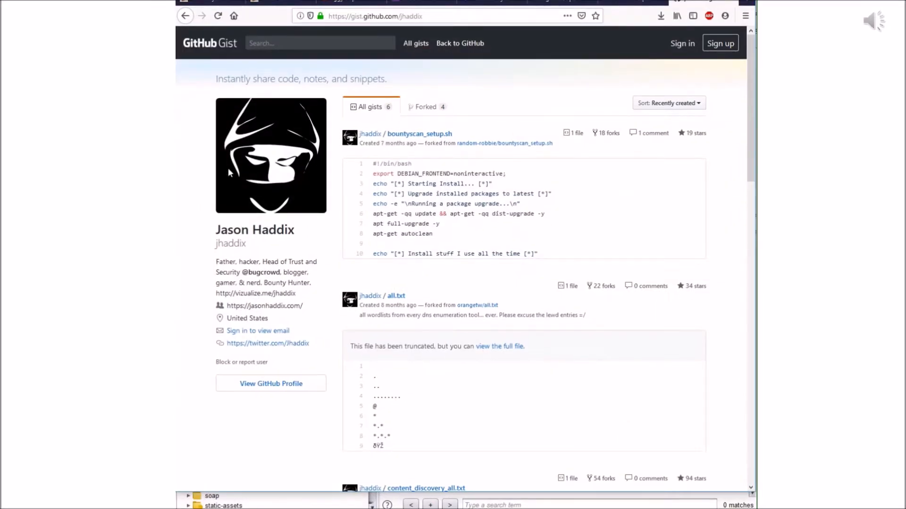
scroll(290, 259, down, 1)
scroll(290, 257, down, 3)
drag(406, 194, 389, 197)
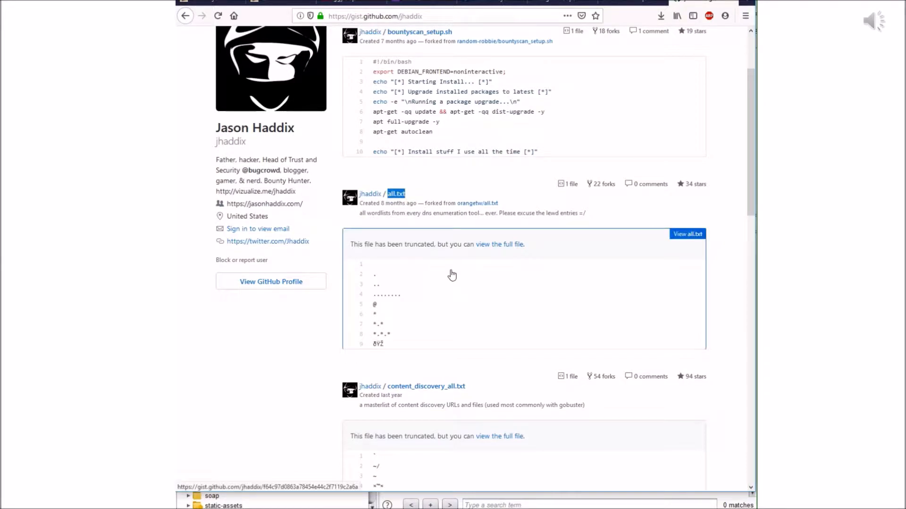
scroll(564, 281, down, 4)
scroll(557, 259, up, 4)
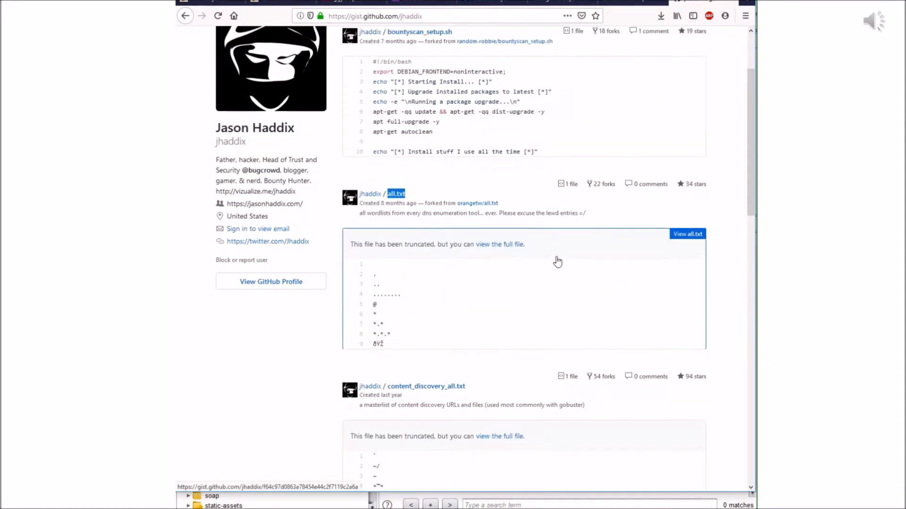
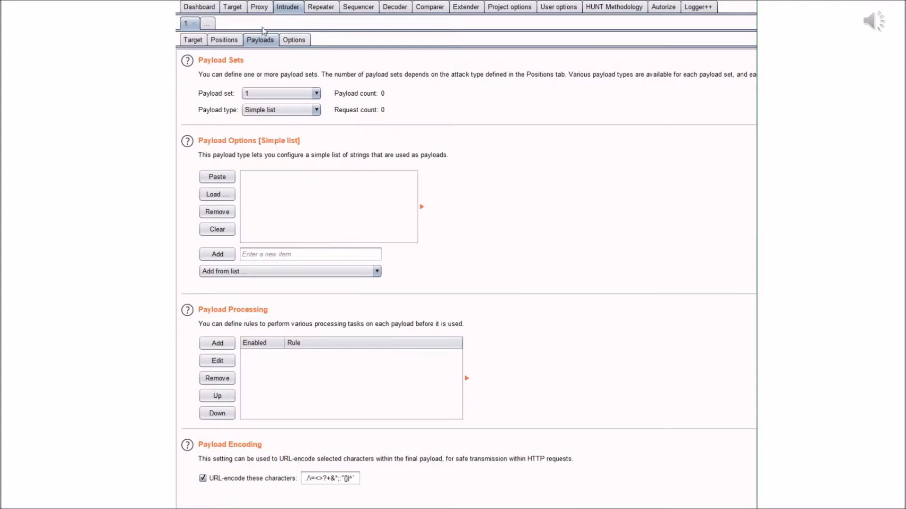
Step: In Burp Suite's target site map, expand the api folder and examine the first section-content.json query's url and pageUrl parameters and its response
click(231, 7)
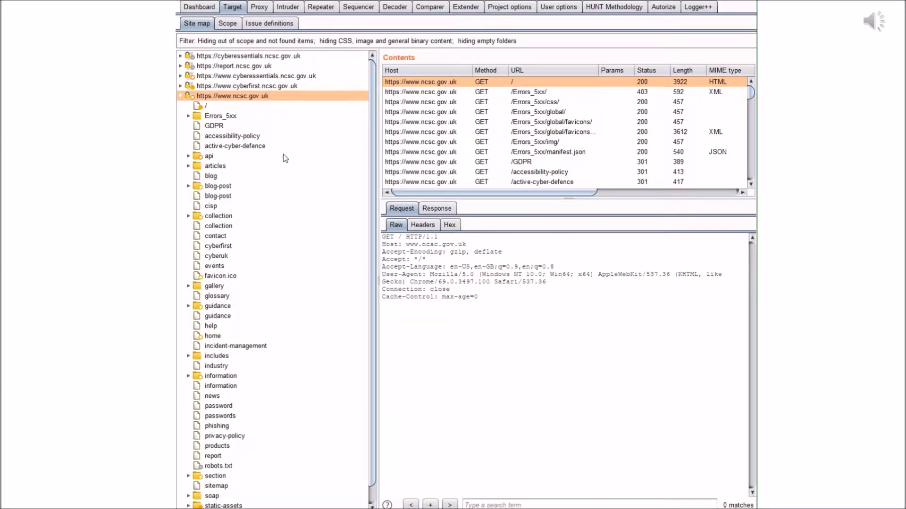
click(188, 156)
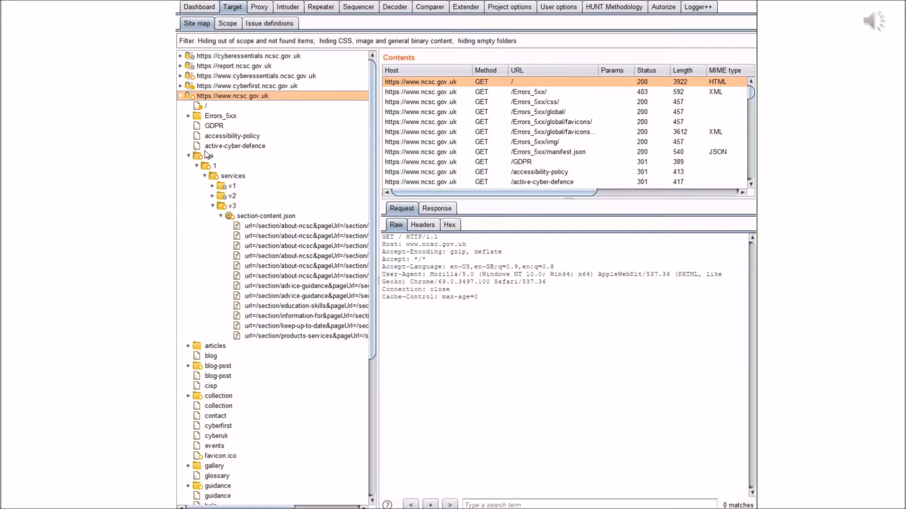
click(274, 227)
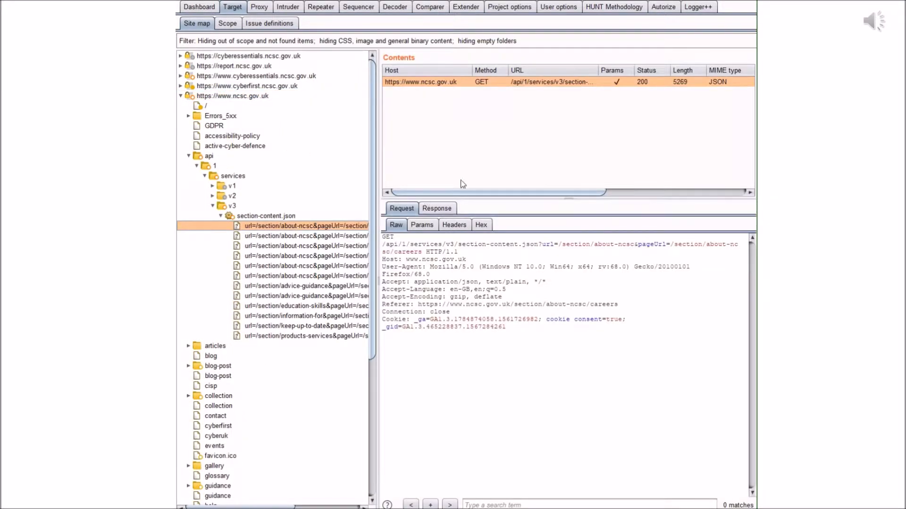
drag(635, 244, 662, 245)
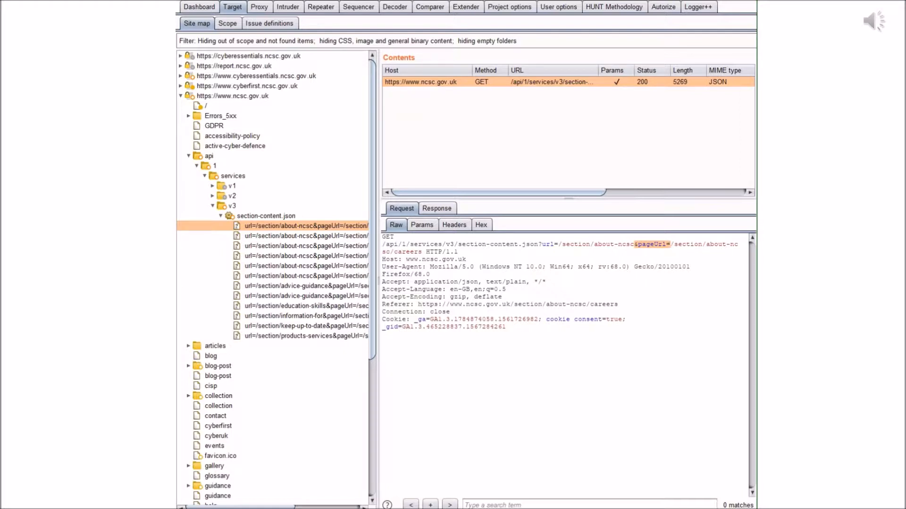
click(680, 245)
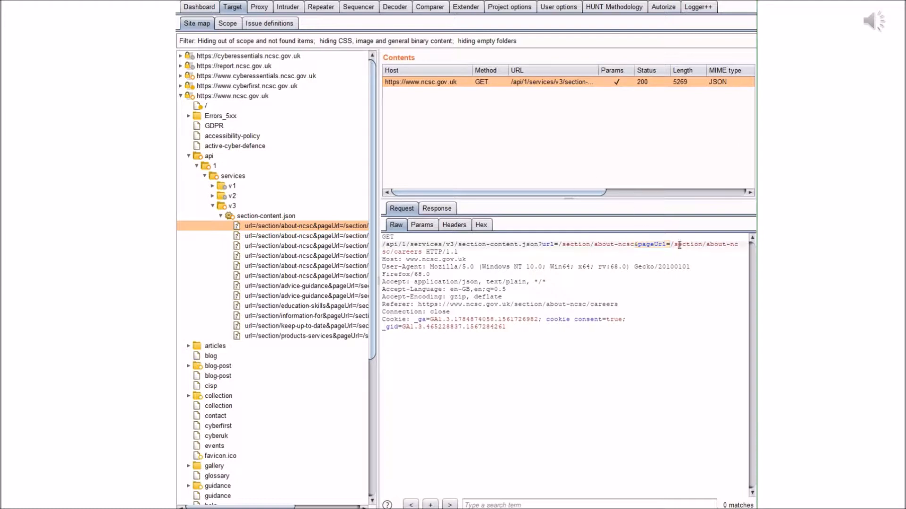
click(437, 208)
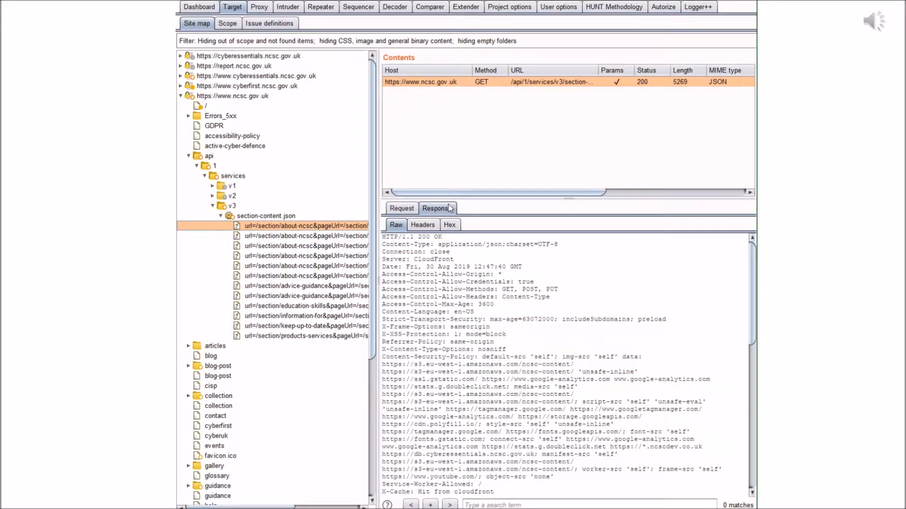
click(402, 208)
Step: Copy the URL of the first section-content.json query, load it in the web browser and look through the returned JSON
right_click(342, 227)
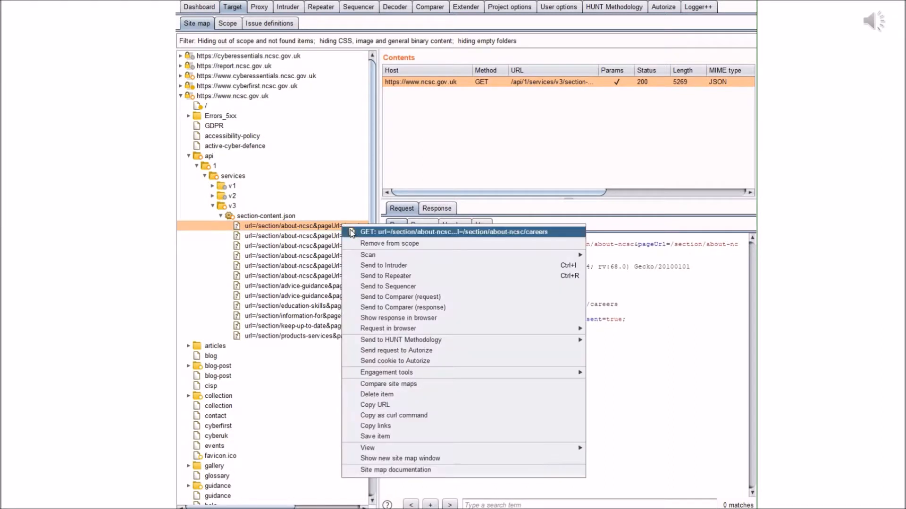
click(391, 406)
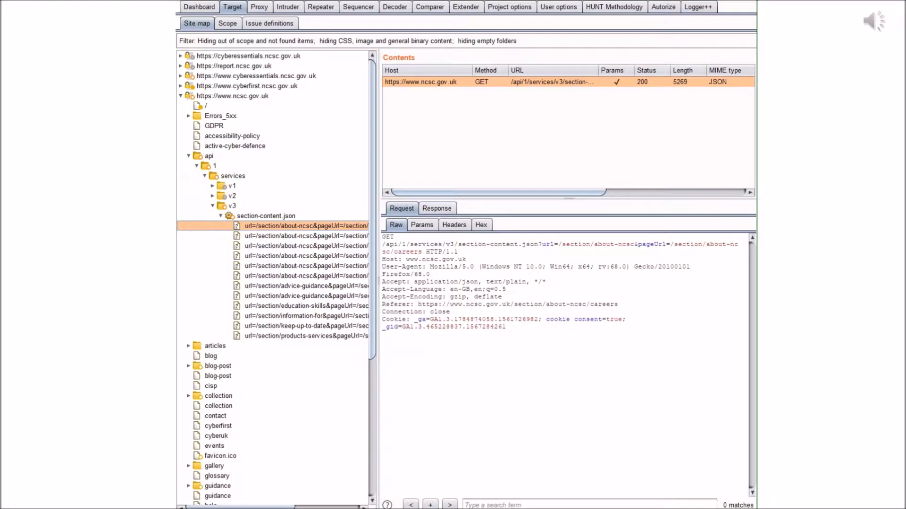
key(alt+Tab)
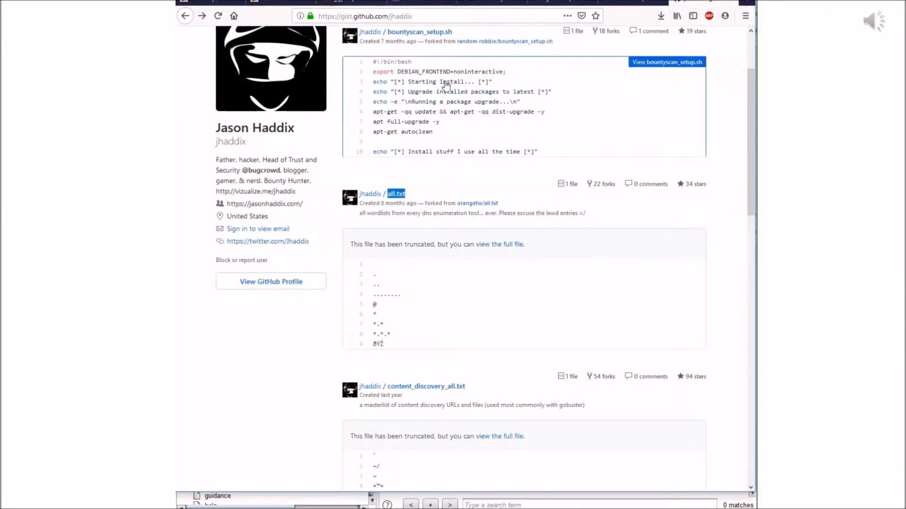
click(439, 17)
key(ctrl+v)
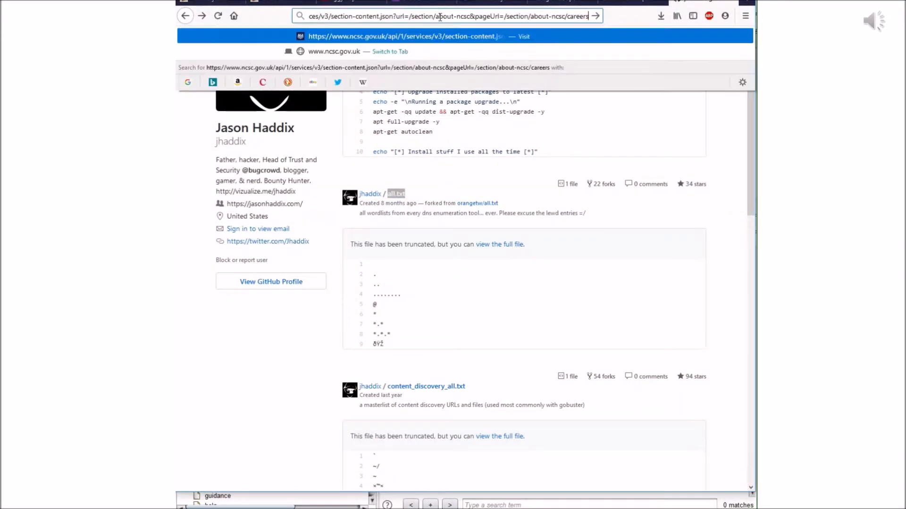
key(Return)
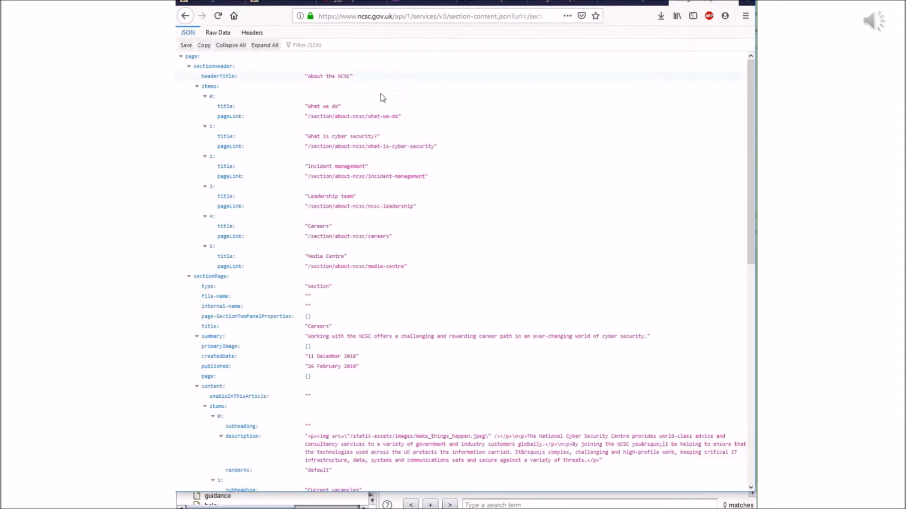
scroll(376, 123, down, 5)
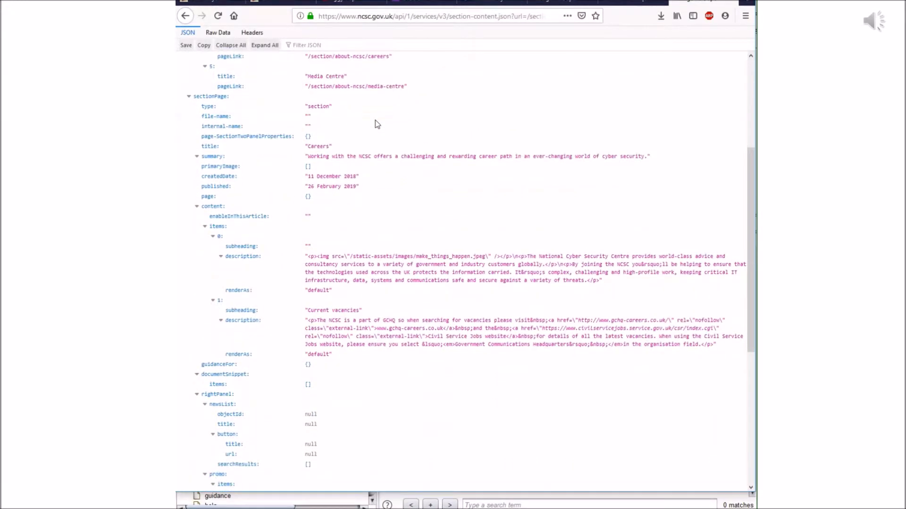
scroll(376, 123, up, 5)
click(526, 18)
click(527, 18)
drag(529, 17, 430, 19)
drag(472, 17, 587, 22)
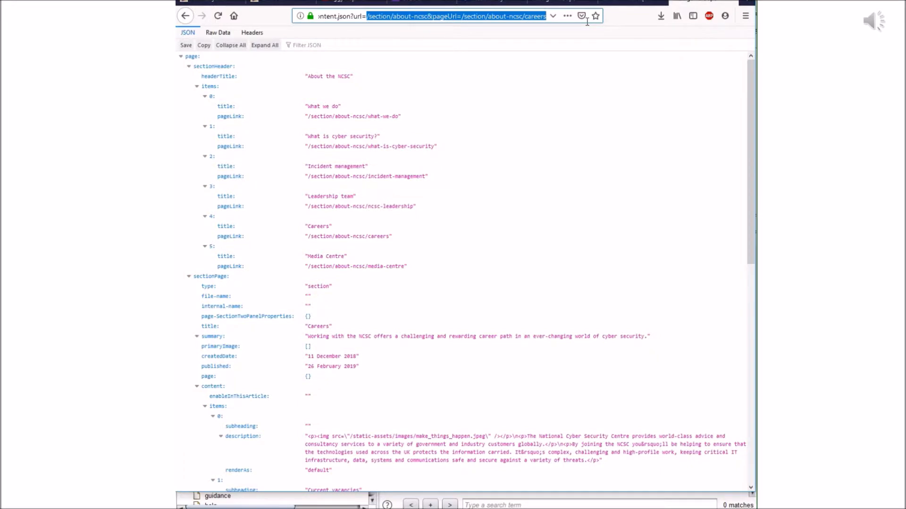
text(https)
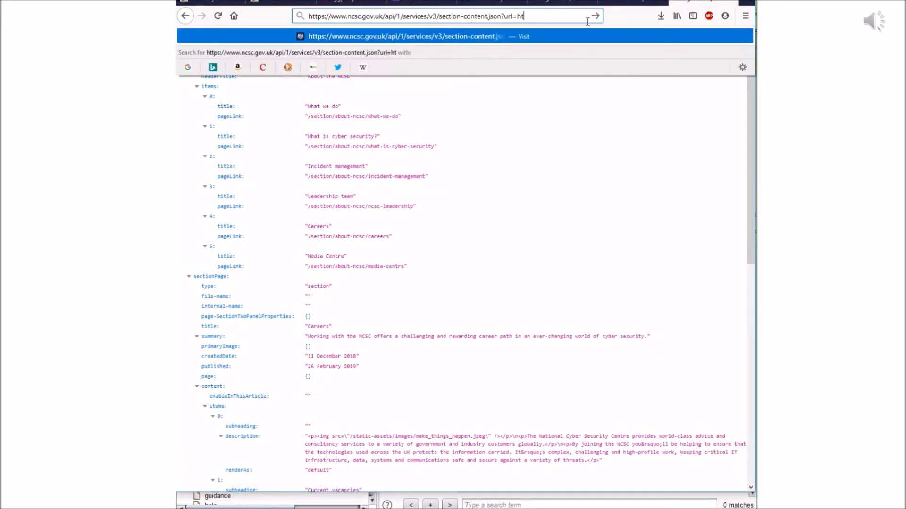
text(://www.)
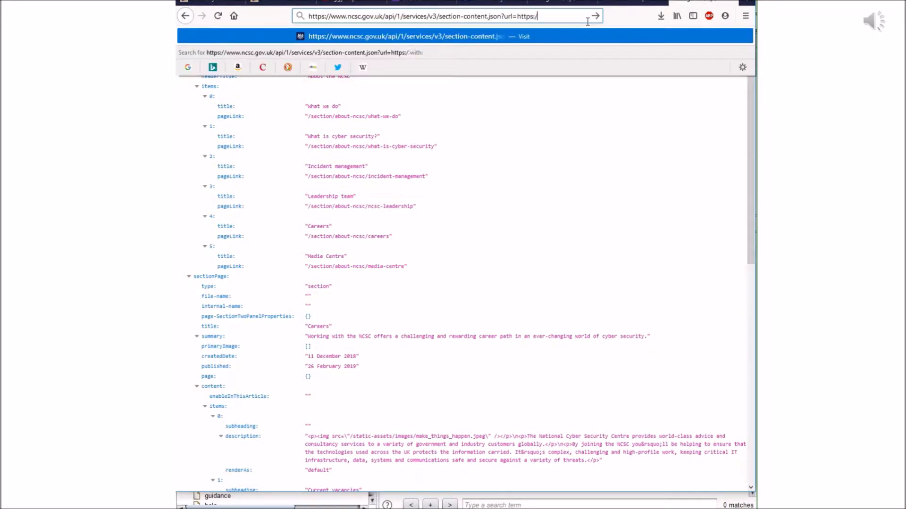
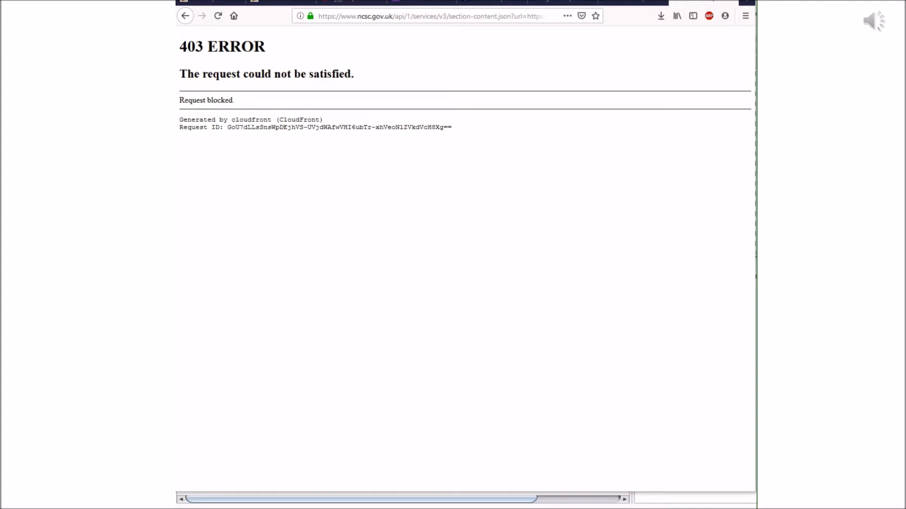
key(alt+Tab)
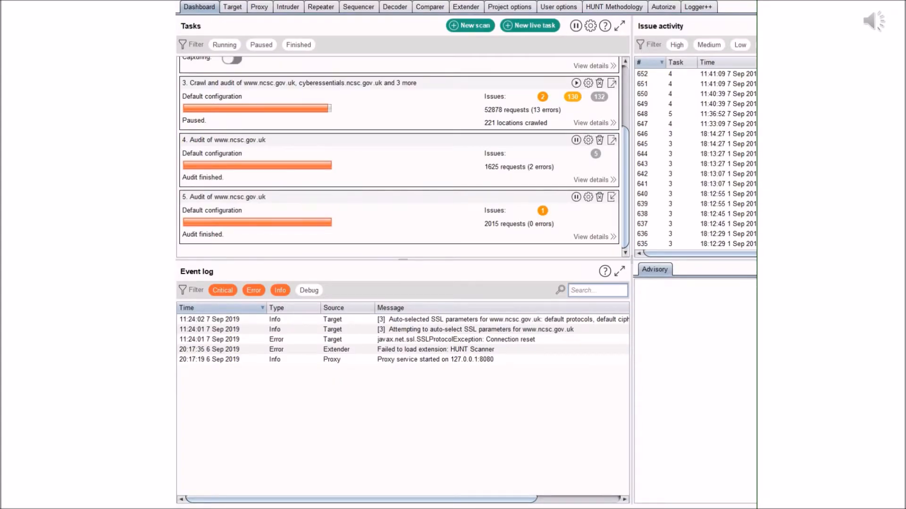
key(alt+Tab)
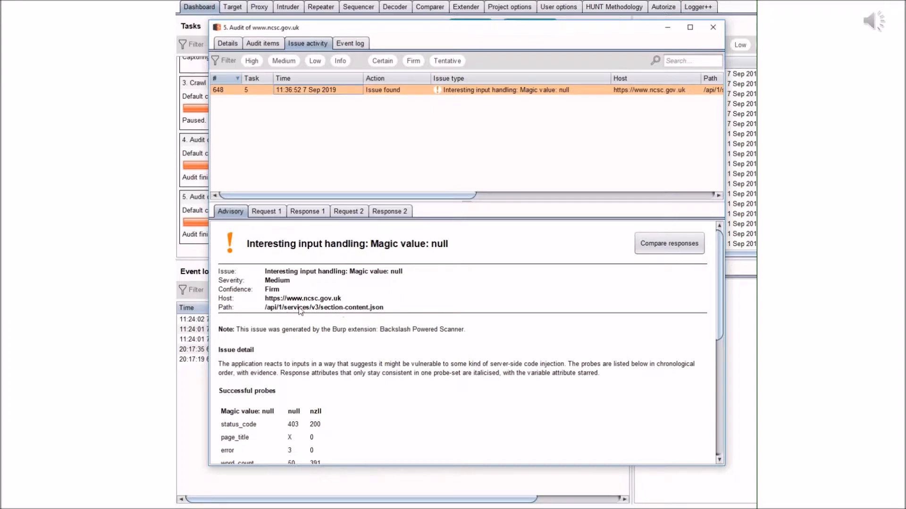
click(267, 212)
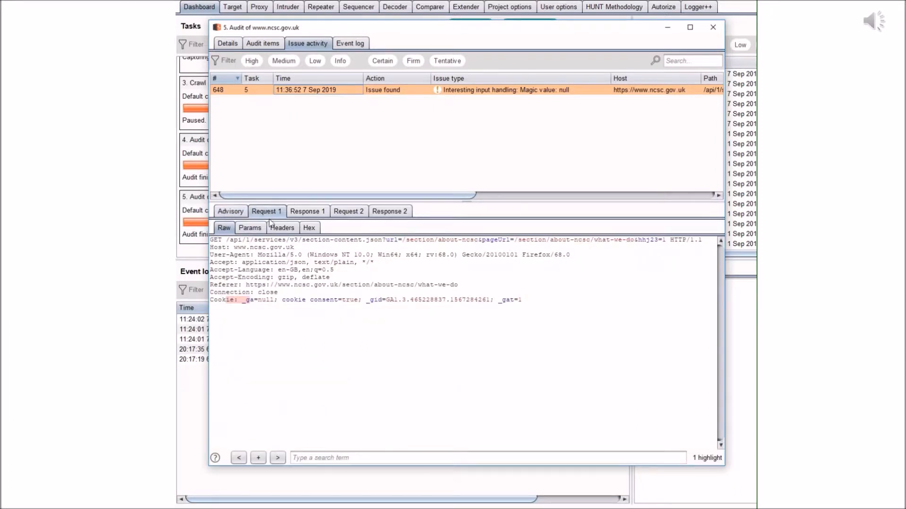
click(253, 301)
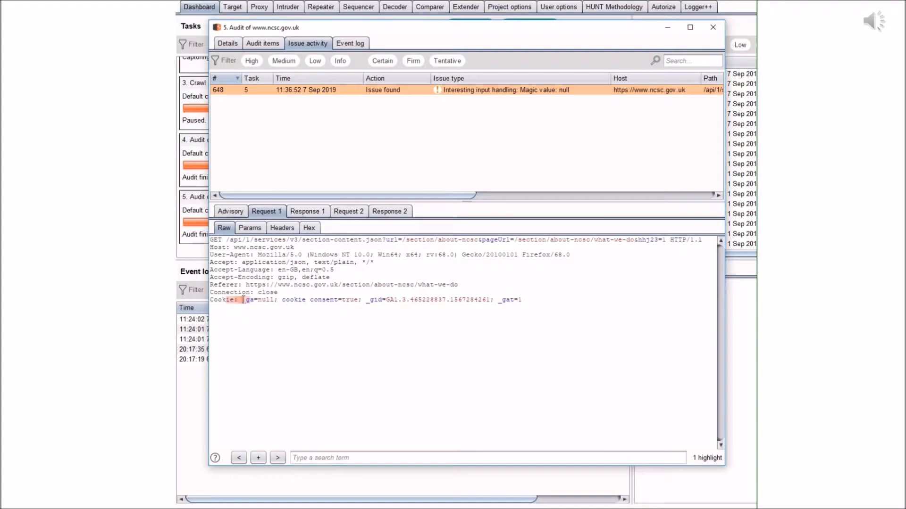
click(244, 300)
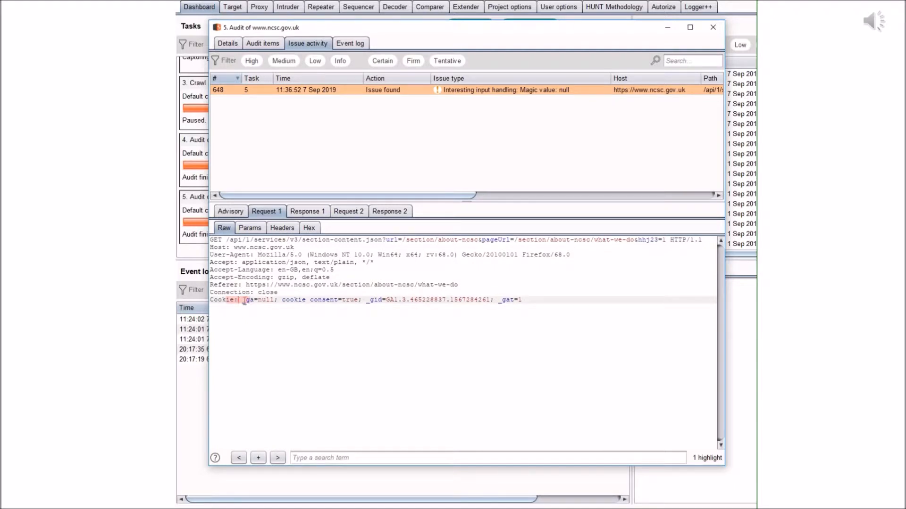
click(314, 213)
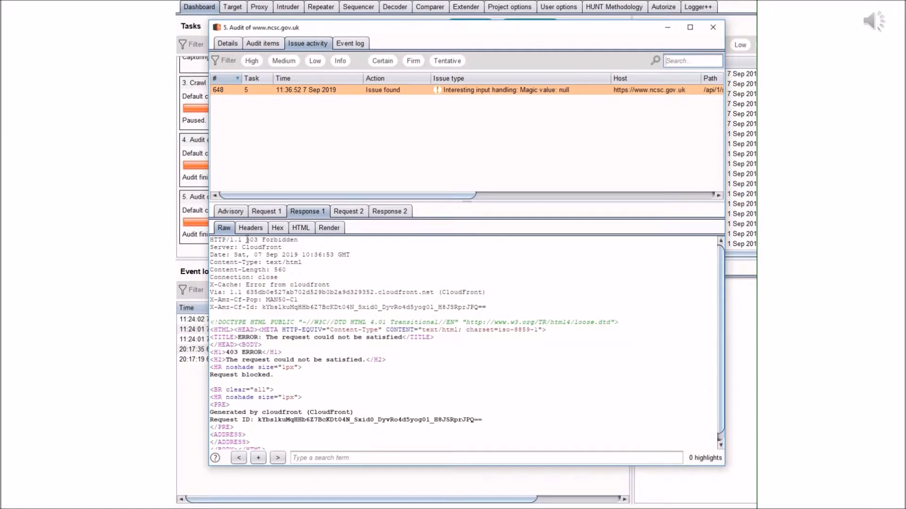
drag(211, 239, 291, 241)
Step: Compare the _ga cookie values in the issue's second and first requests, and view the second response
click(348, 211)
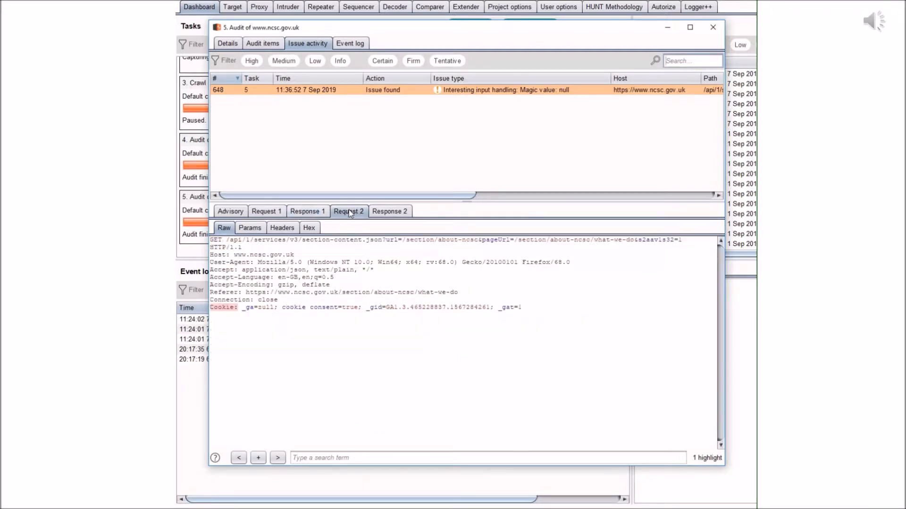
click(259, 253)
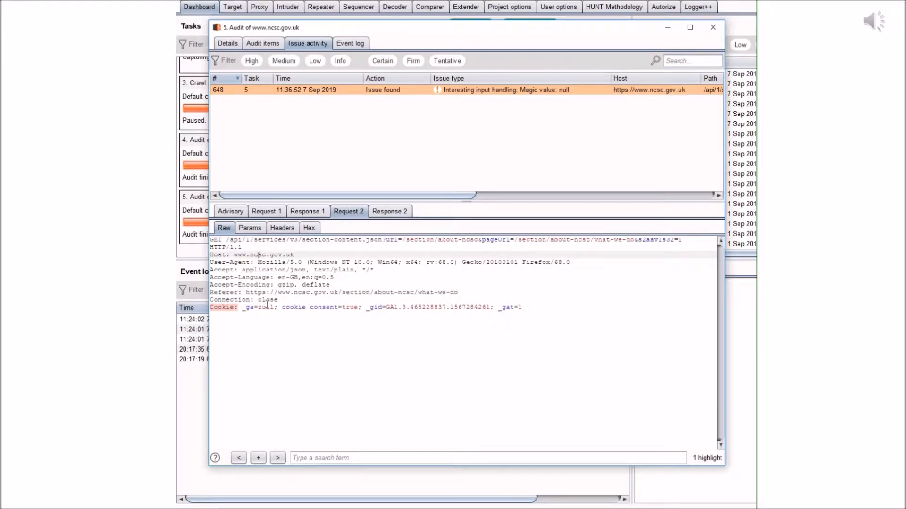
drag(258, 307, 275, 307)
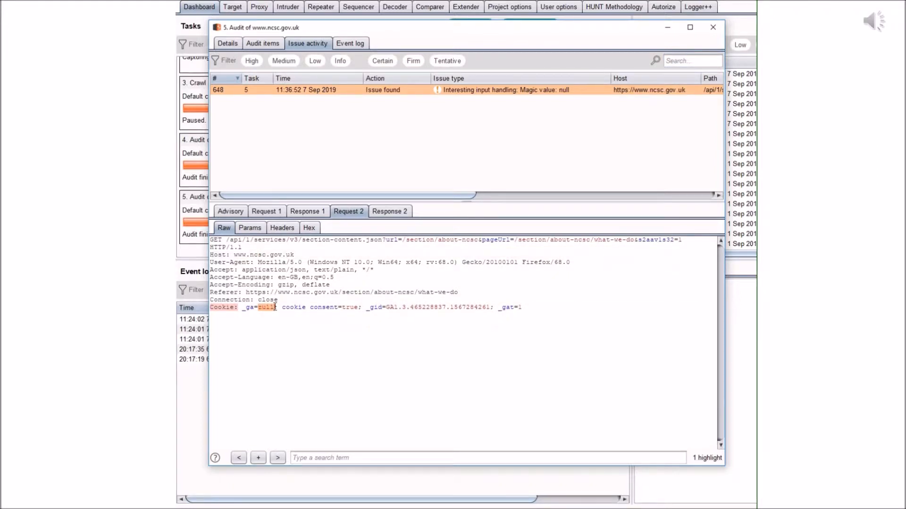
click(264, 211)
drag(258, 303, 273, 303)
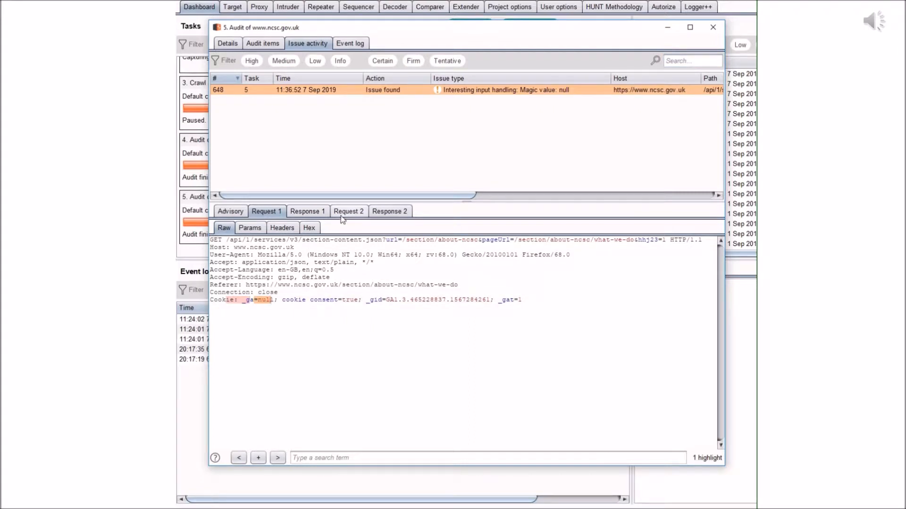
click(346, 212)
click(389, 211)
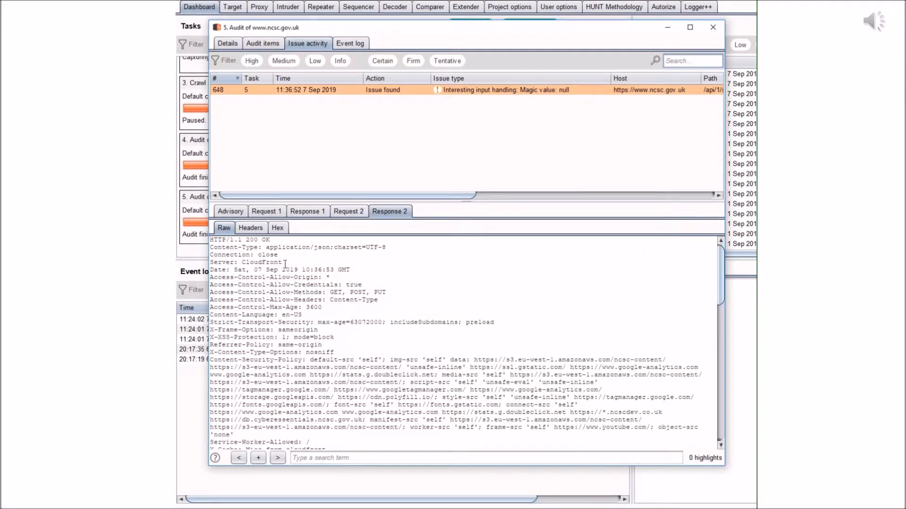
Step: Examine the second response's status code and JSON body for the "Magic value: null" issue and compare it with the first response
drag(243, 240, 259, 240)
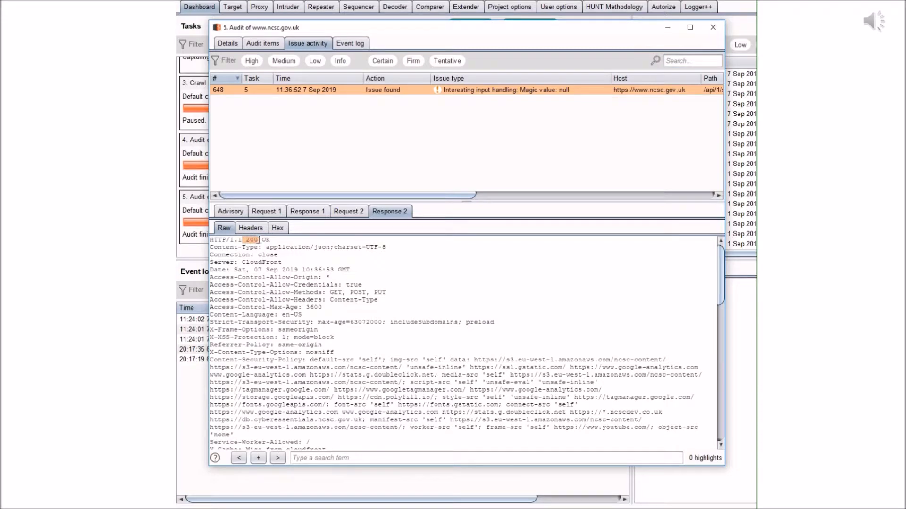
scroll(287, 288, down, 10)
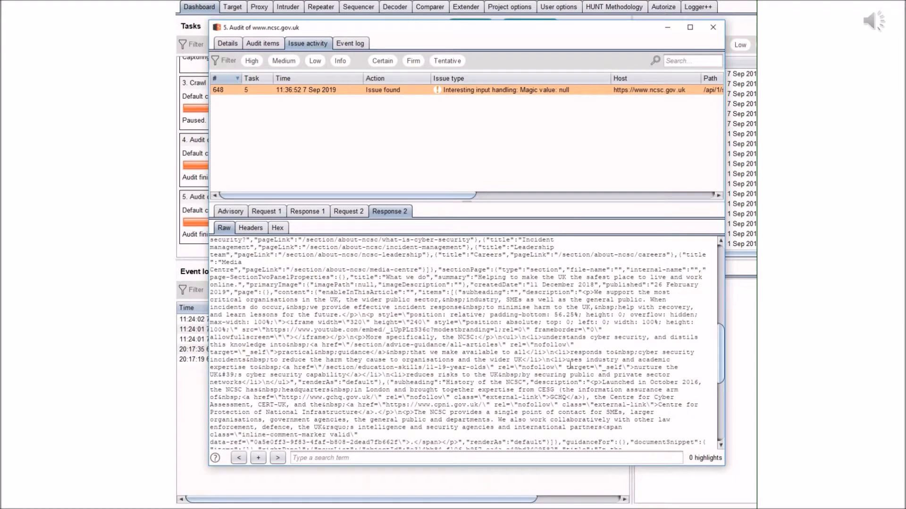
scroll(564, 363, up, 10)
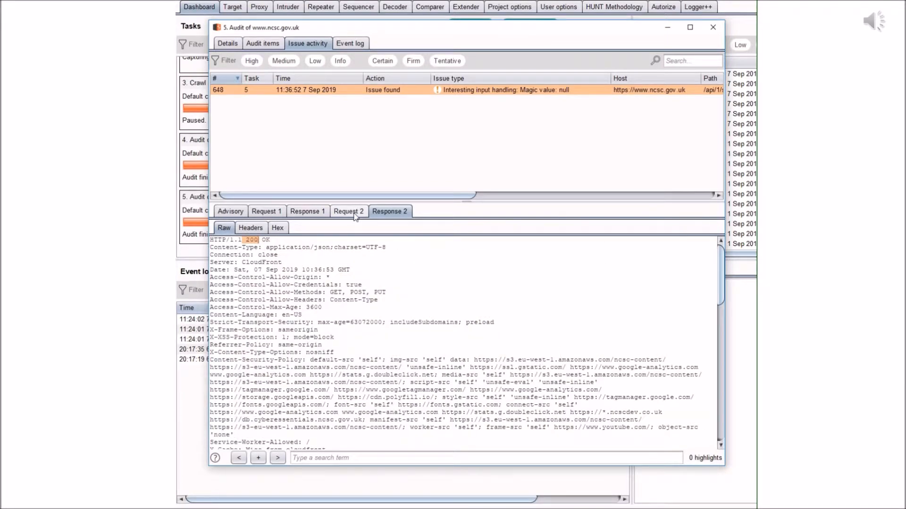
scroll(330, 339, down, 10)
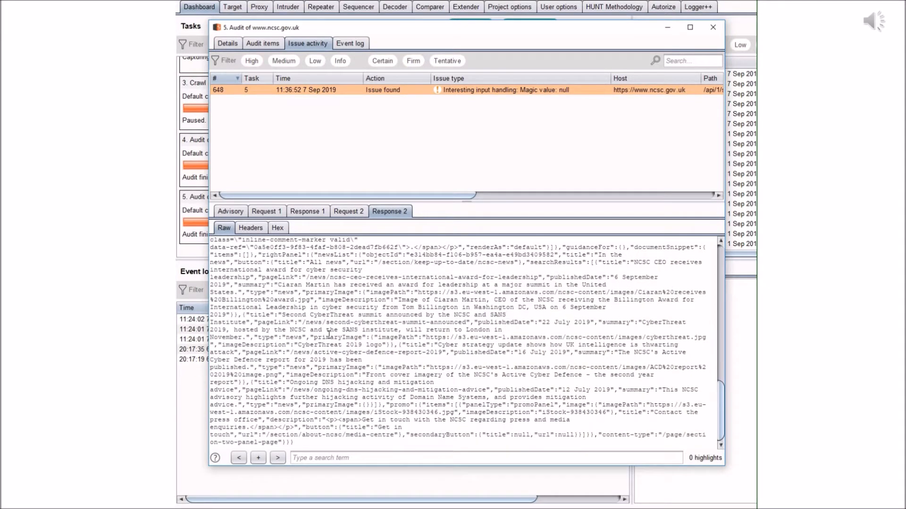
scroll(329, 333, up, 10)
click(307, 210)
scroll(380, 347, down, 1)
scroll(380, 348, up, 1)
click(390, 211)
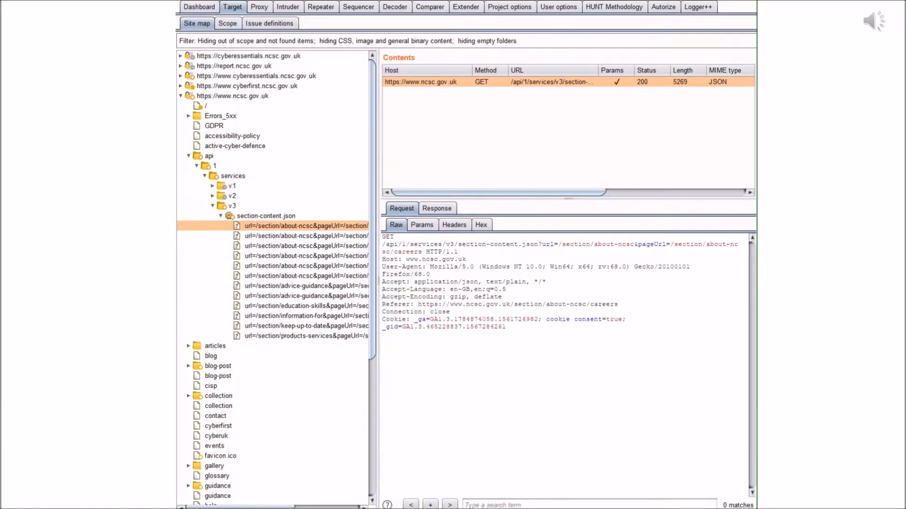
Step: Collapse the api folder in the site map, then examine both requests and responses of audit 4's first "Backup file" issue
click(189, 156)
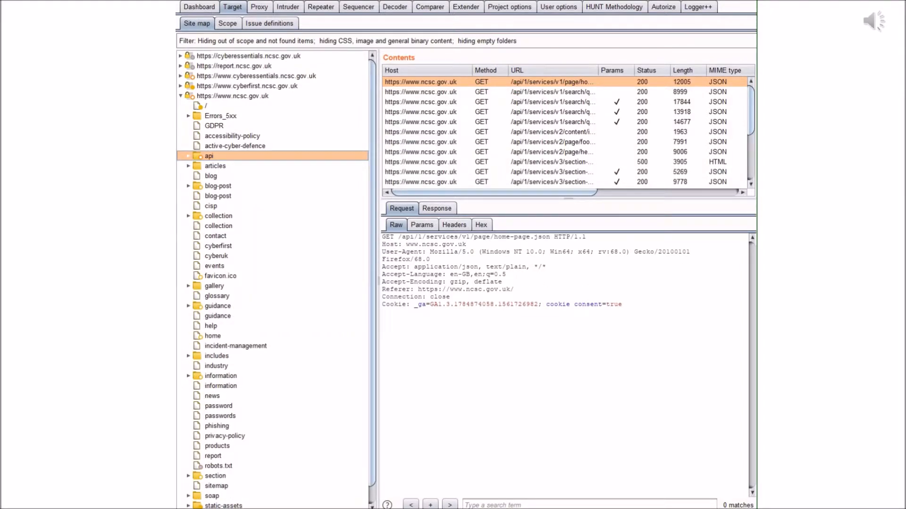
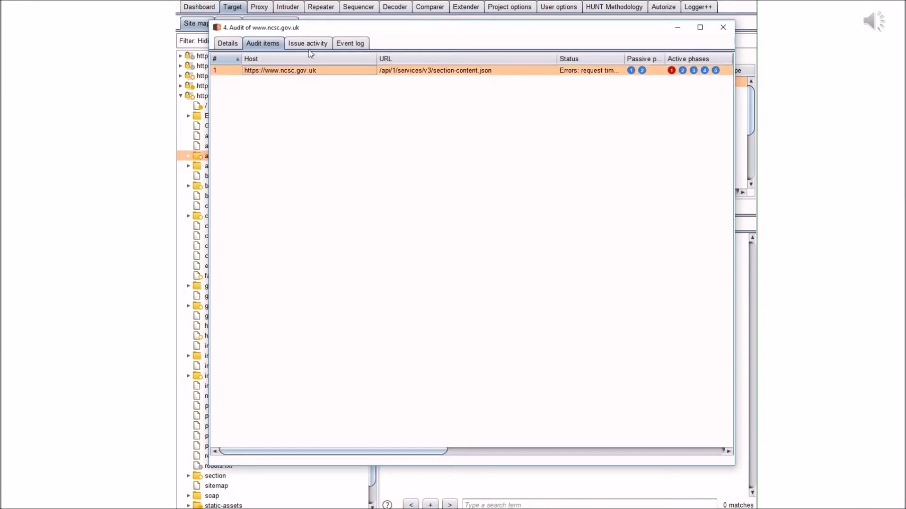
click(310, 44)
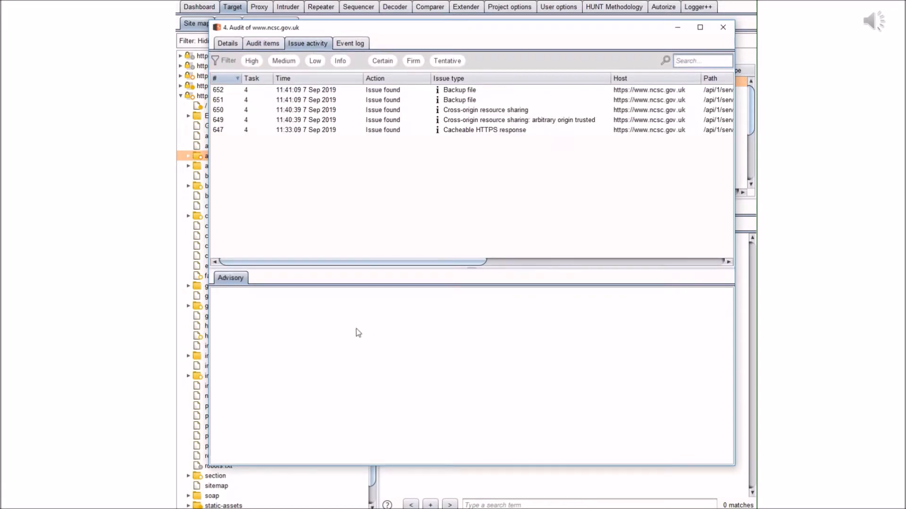
click(390, 90)
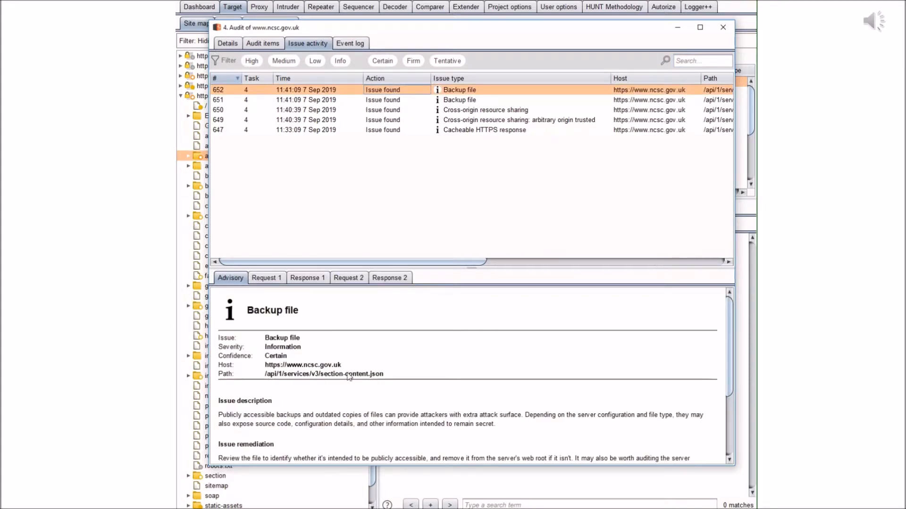
click(265, 279)
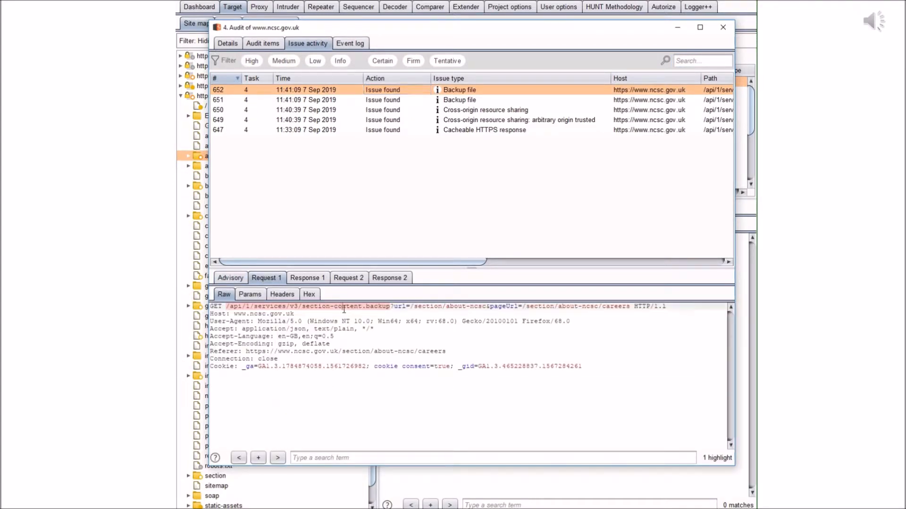
drag(302, 306, 392, 308)
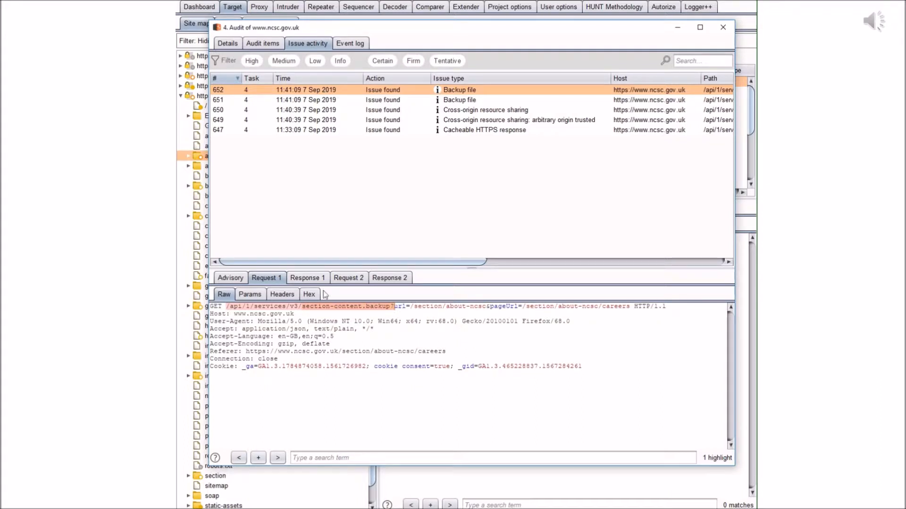
click(307, 278)
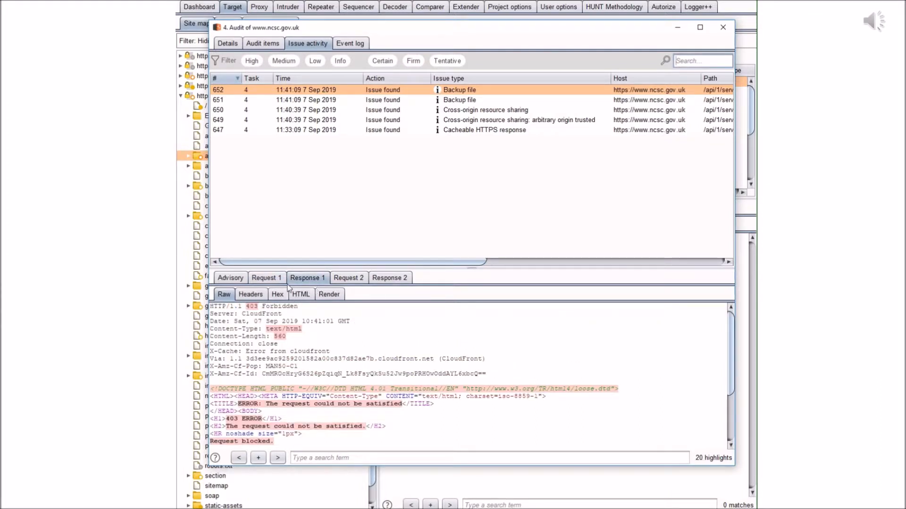
click(349, 279)
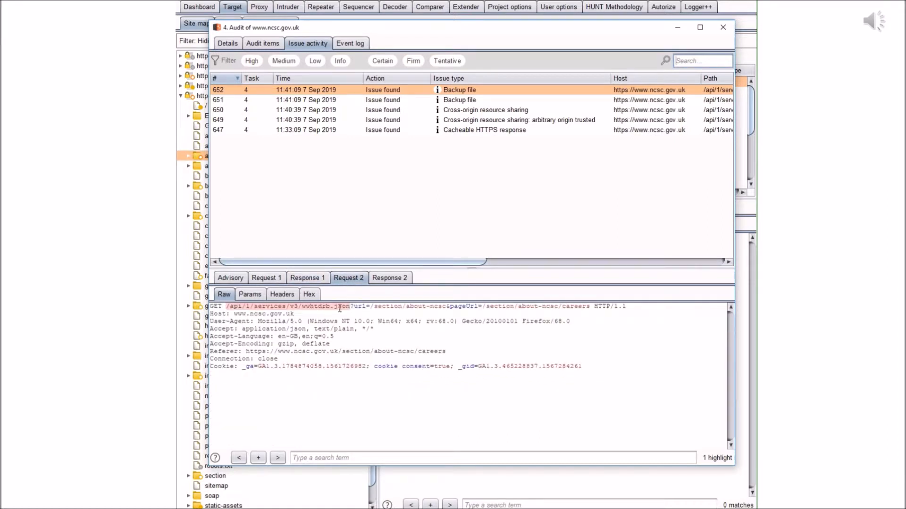
click(390, 278)
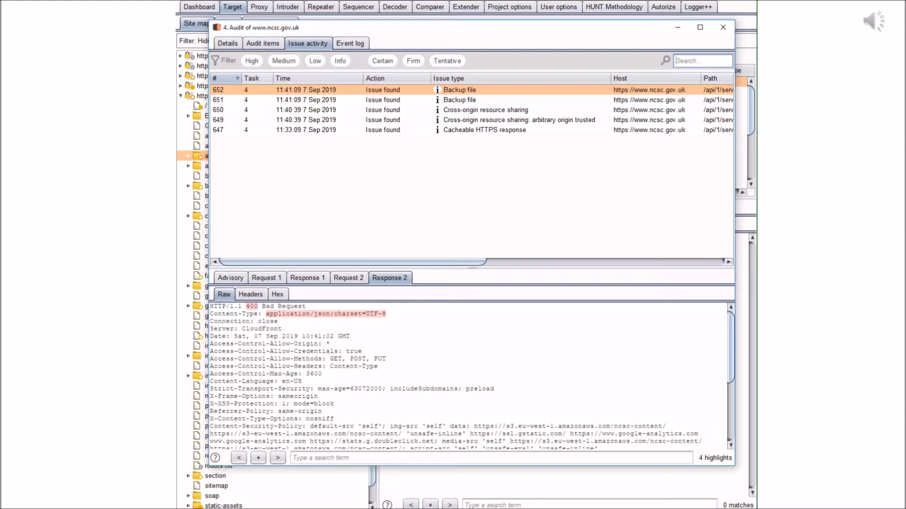
click(202, 96)
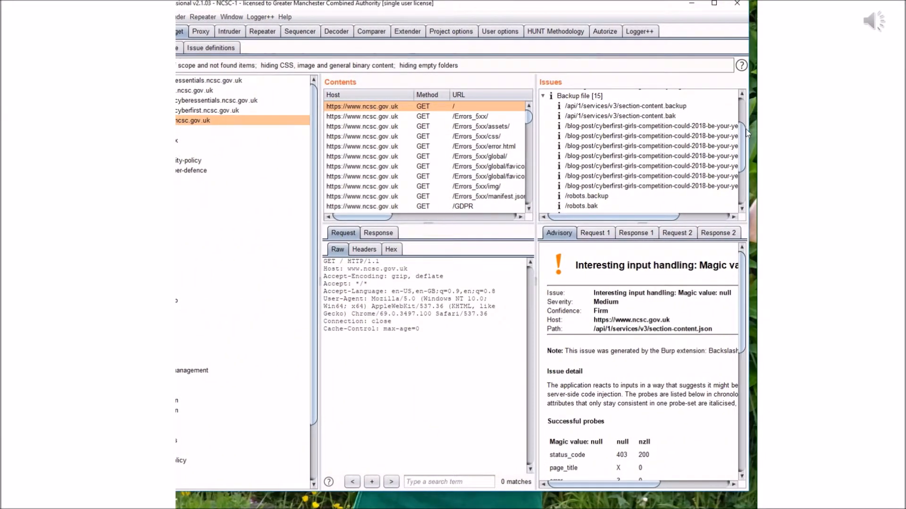
scroll(744, 128, up, 1)
scroll(744, 127, down, 2)
drag(672, 218, 637, 219)
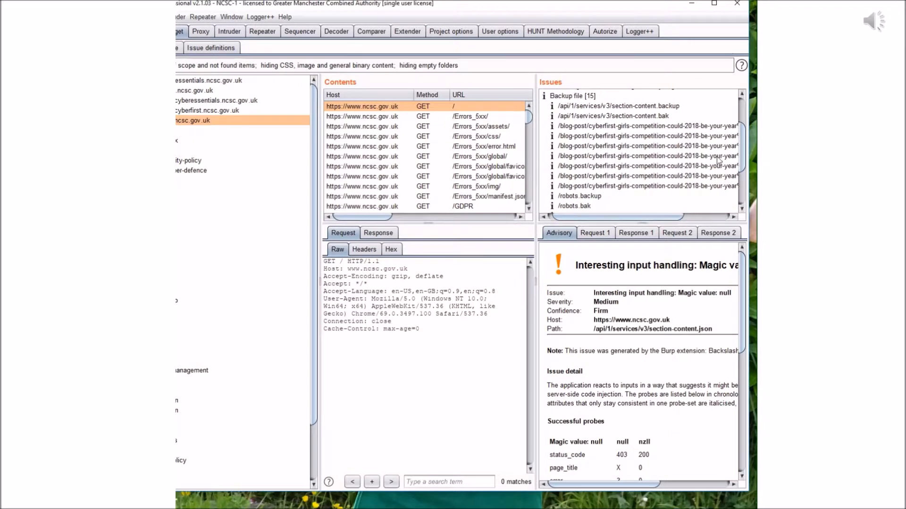
drag(744, 147, 744, 163)
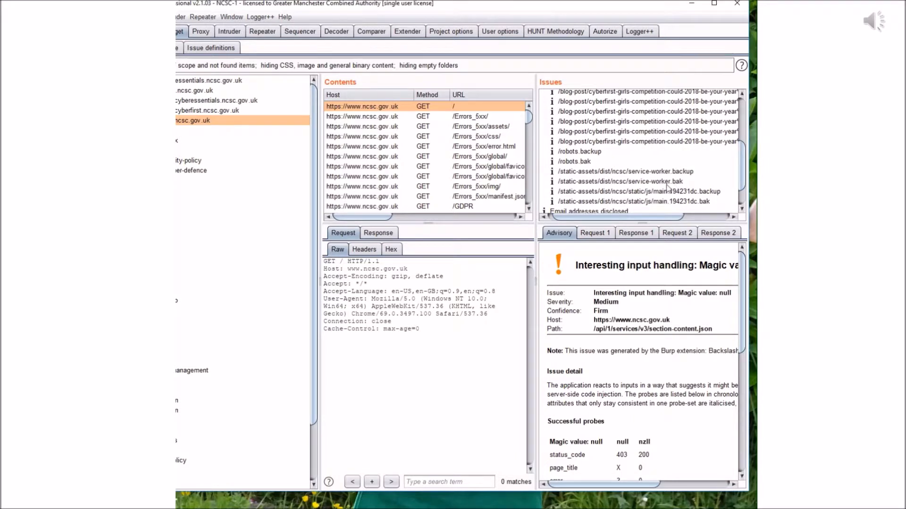
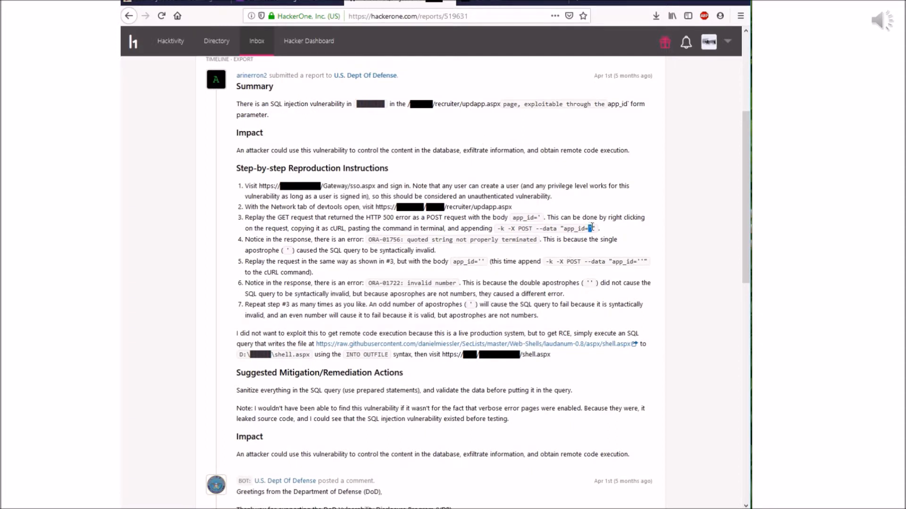
Step: In the browser, highlight the apostrophe in the HackerOne SQL injection report's app_id payload and the SQL injection/XSS payload sentence in the linked blog writeup
drag(539, 216, 541, 214)
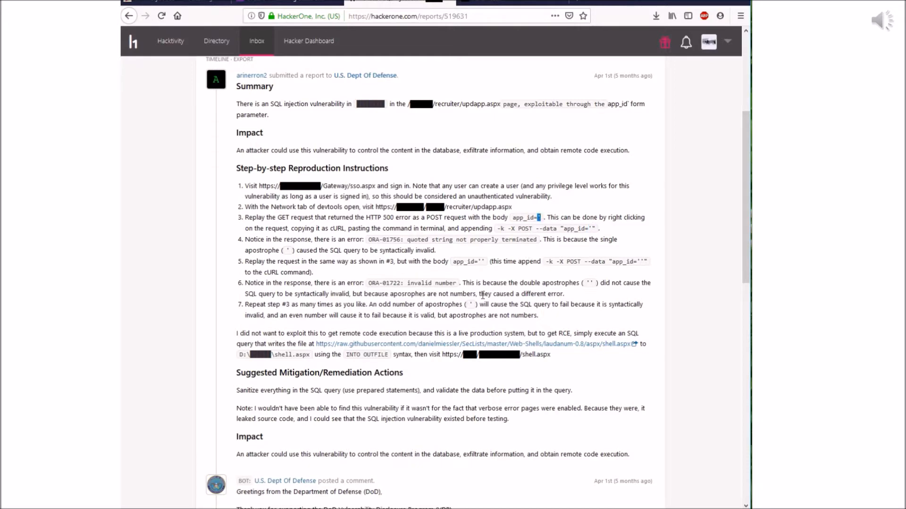
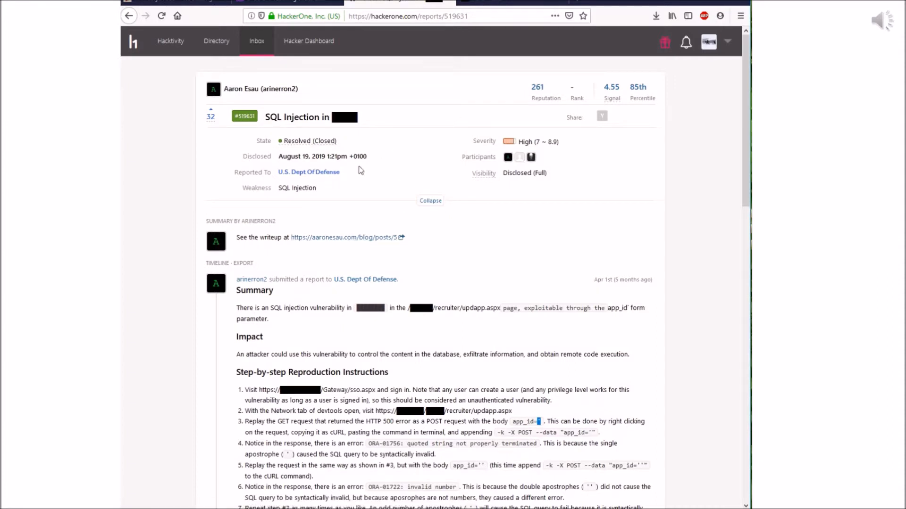
click(489, 5)
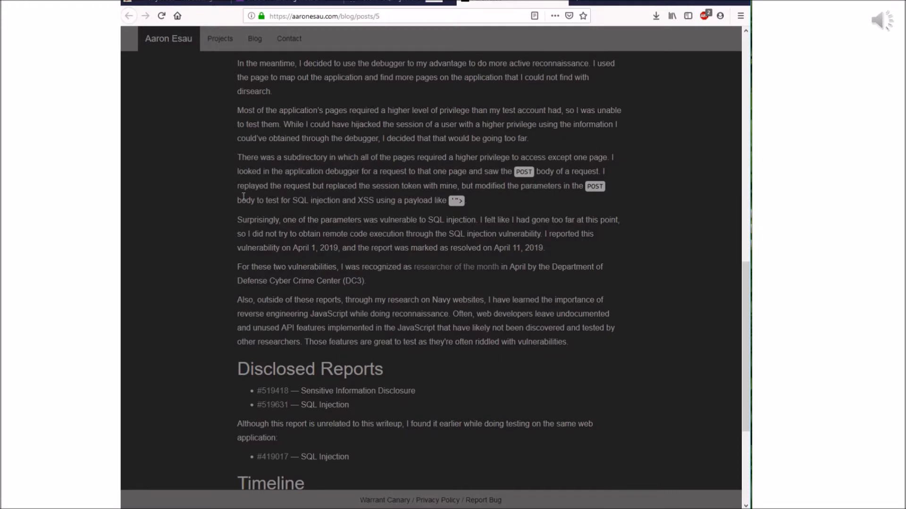
drag(239, 201, 347, 200)
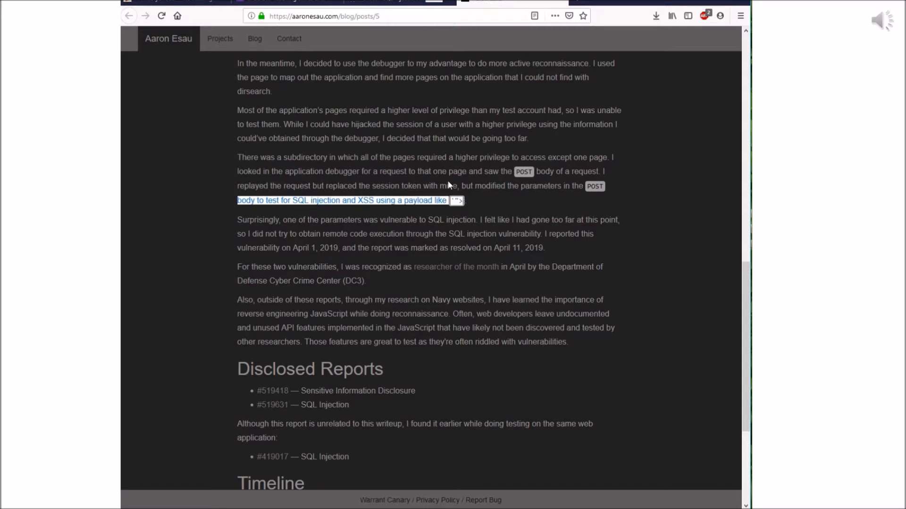
click(426, 199)
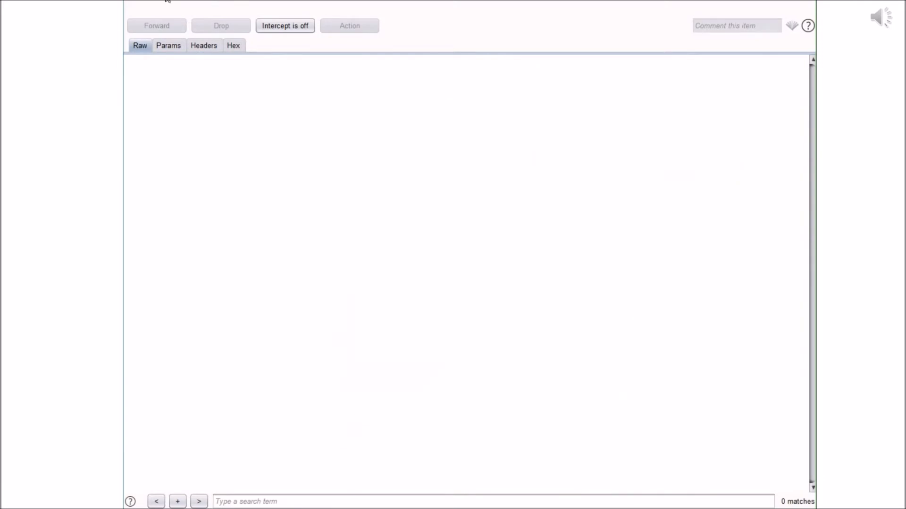
Step: Look at Burp Suite's proxy intercept toggle and the Match and Replace rules in the proxy options
click(289, 28)
click(287, 29)
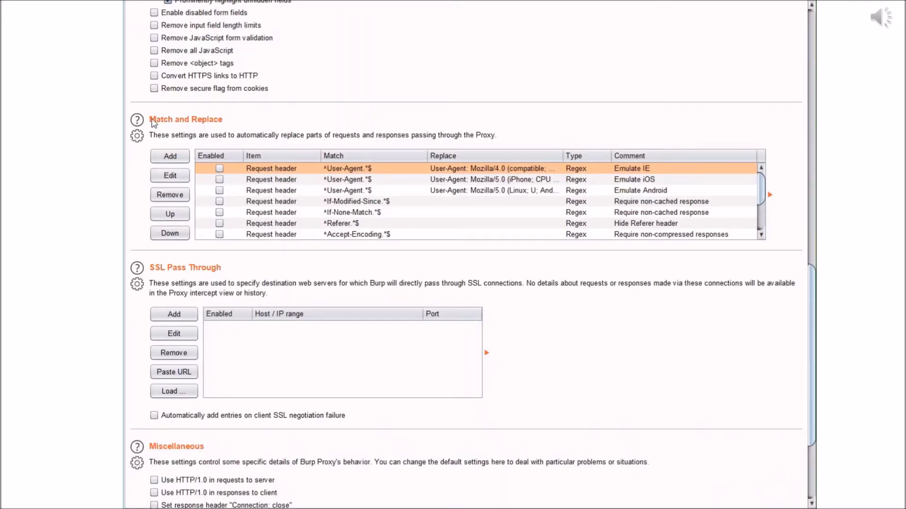
mouse_move(812, 289)
mouse_down()
mouse_move(813, 269)
mouse_move(812, 286)
mouse_up()
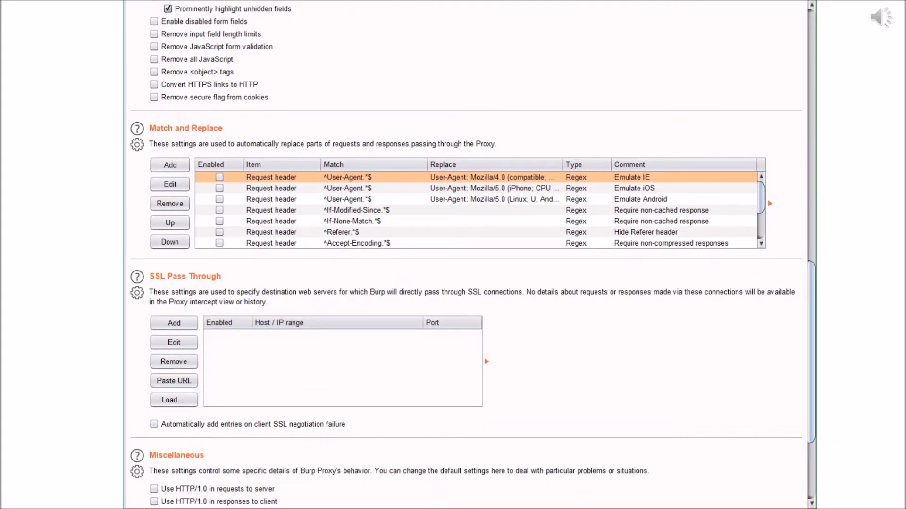
Step: Switch to the browser, open the NCSC website's search page, run a search for a first name and view the results
key(alt+Tab)
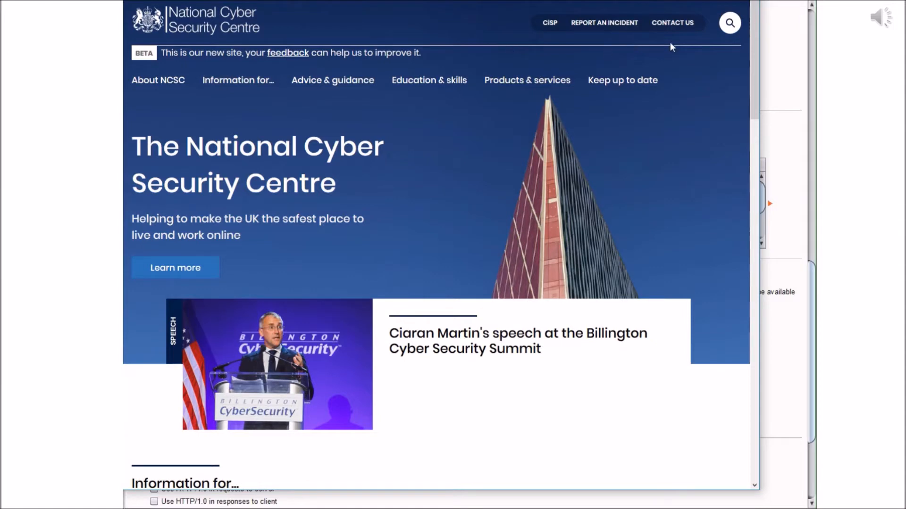
click(729, 23)
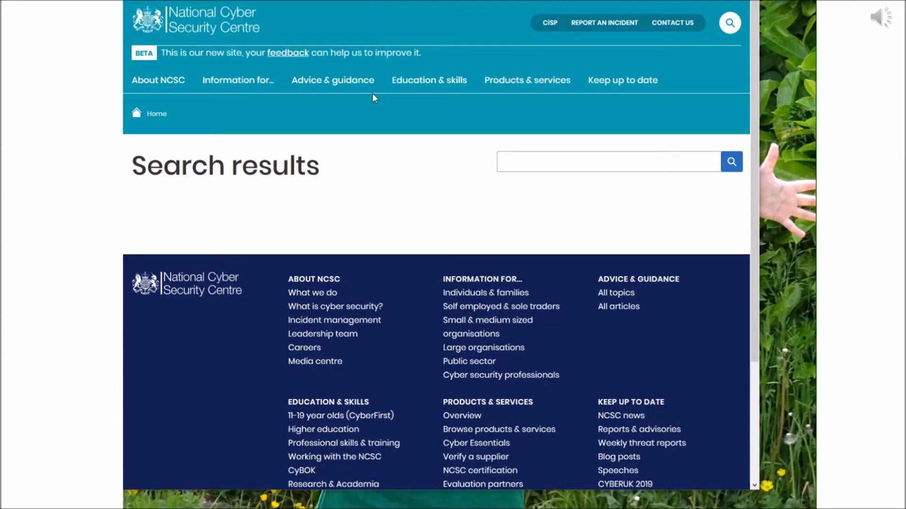
drag(759, 124, 816, 122)
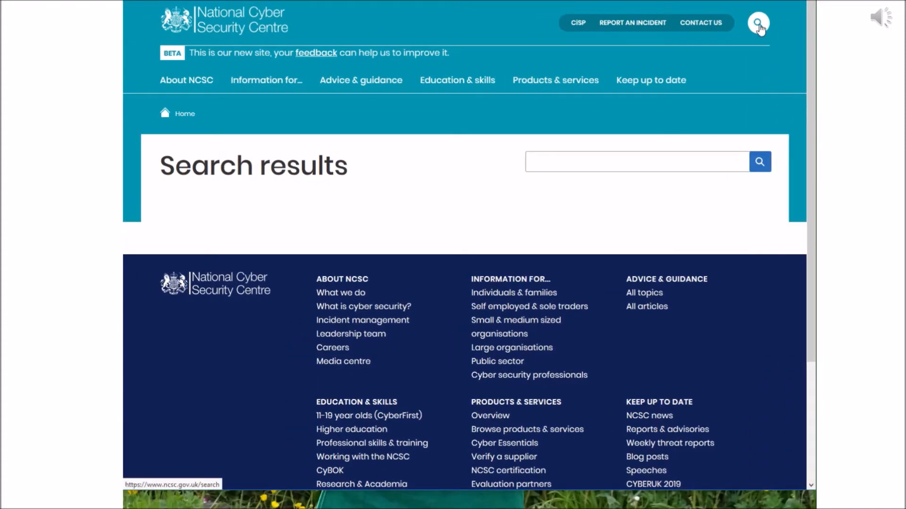
click(588, 160)
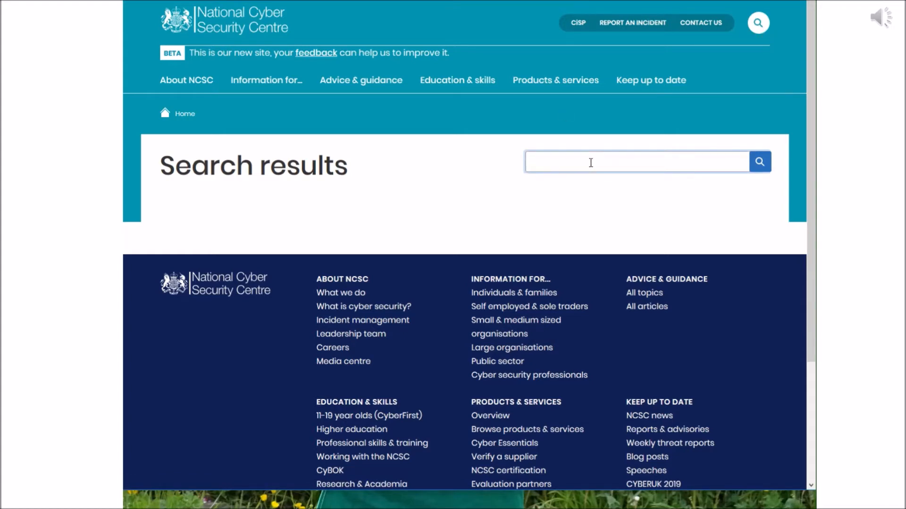
text(Peter)
click(761, 164)
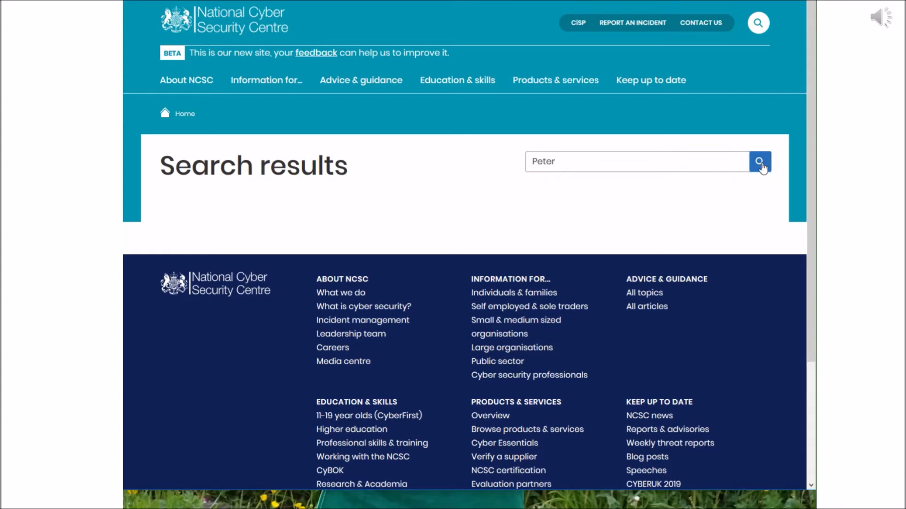
scroll(616, 288, down, 2)
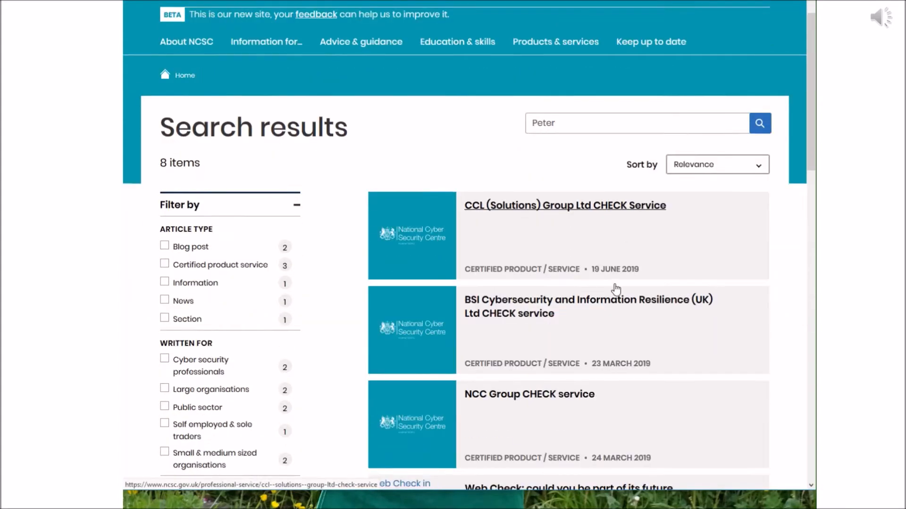
scroll(615, 288, up, 2)
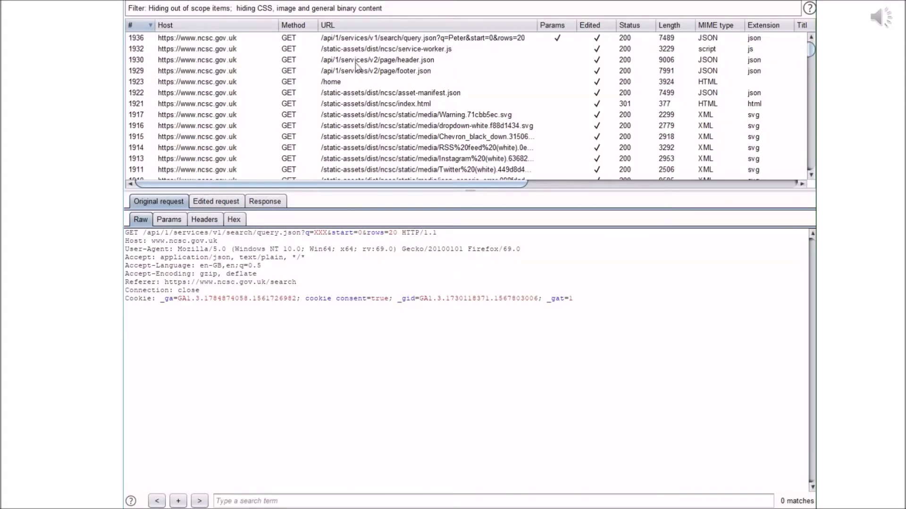
Step: Open the newest /api/1/services/v1/search/query.json entry in Burp Suite's proxy history and highlight its original request
click(333, 42)
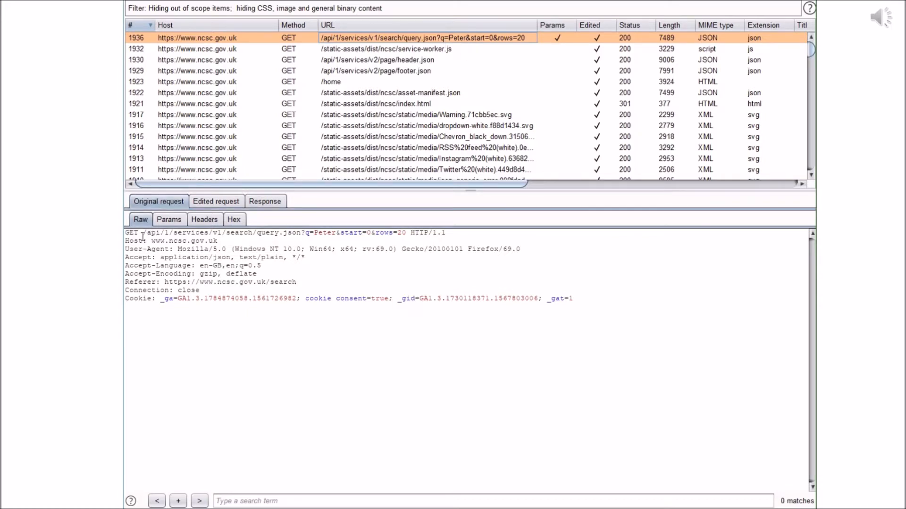
drag(127, 233, 290, 364)
click(290, 364)
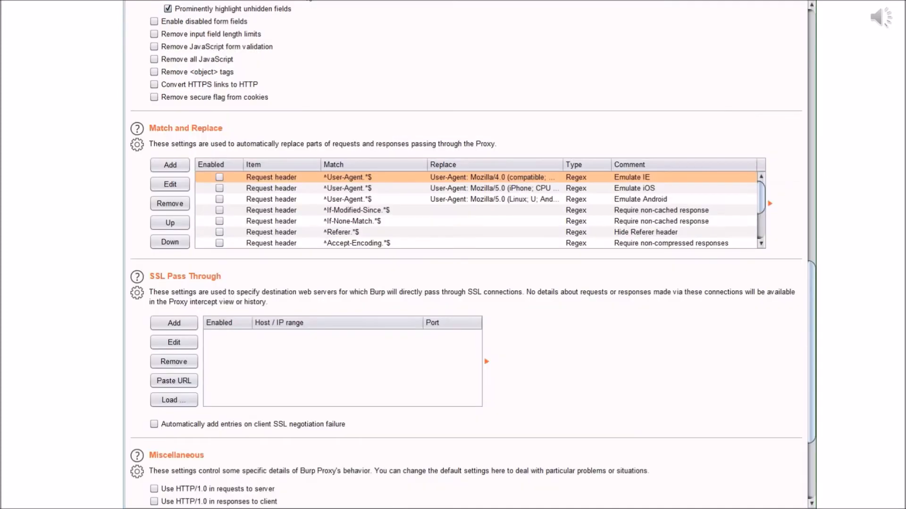
Step: Start a new match-and-replace rule of type Request header and set its match string to XXX
click(169, 166)
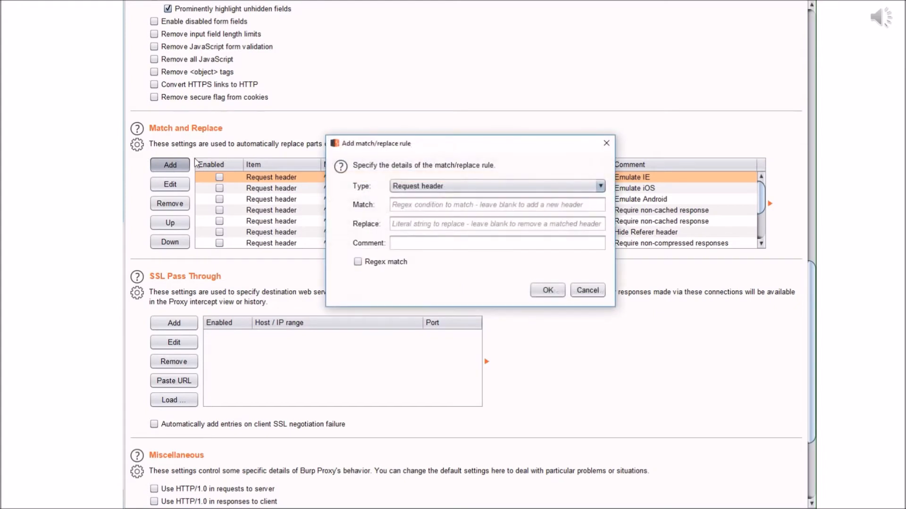
click(419, 187)
click(419, 186)
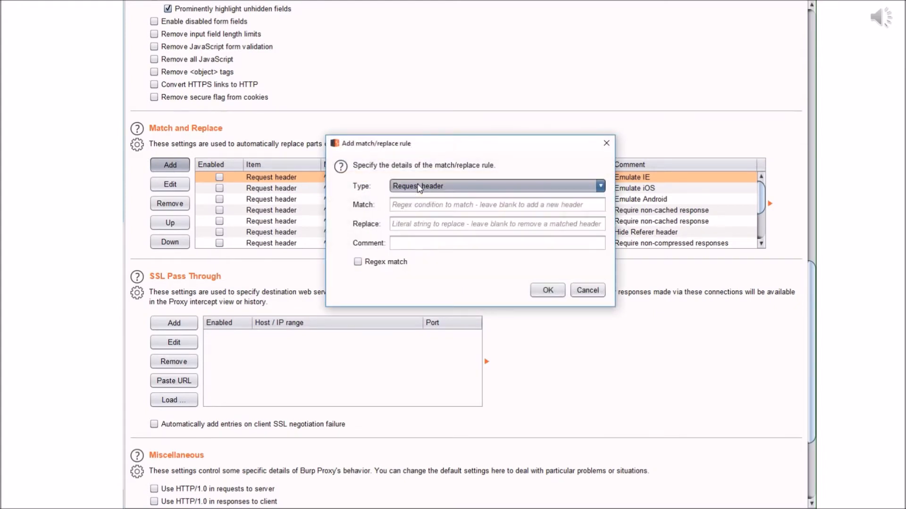
click(411, 207)
text(XXX)
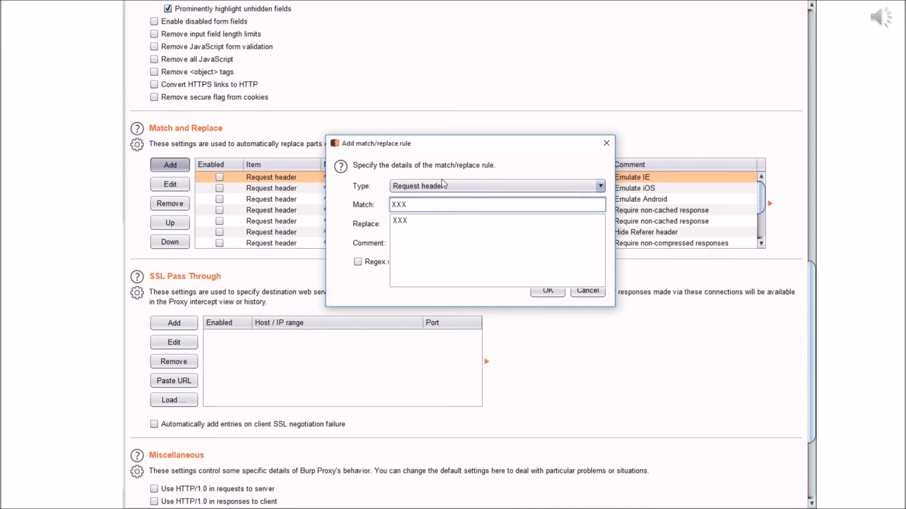
click(346, 236)
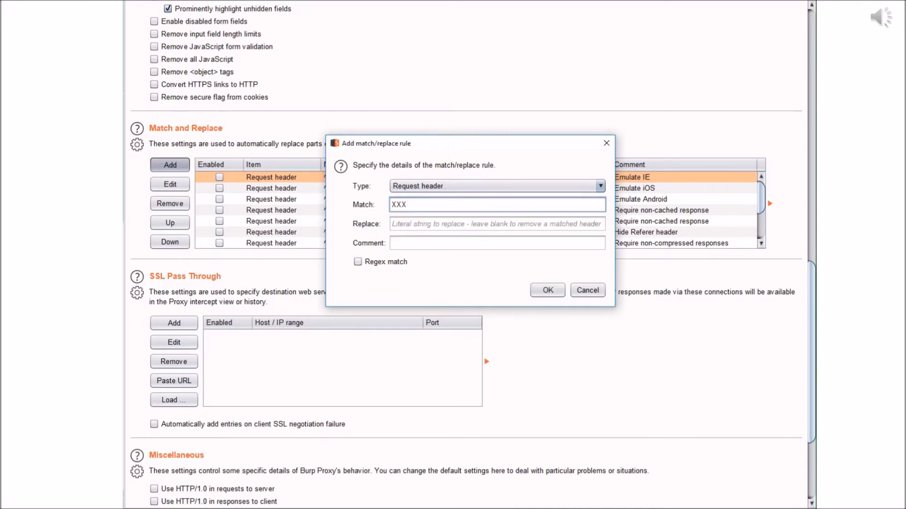
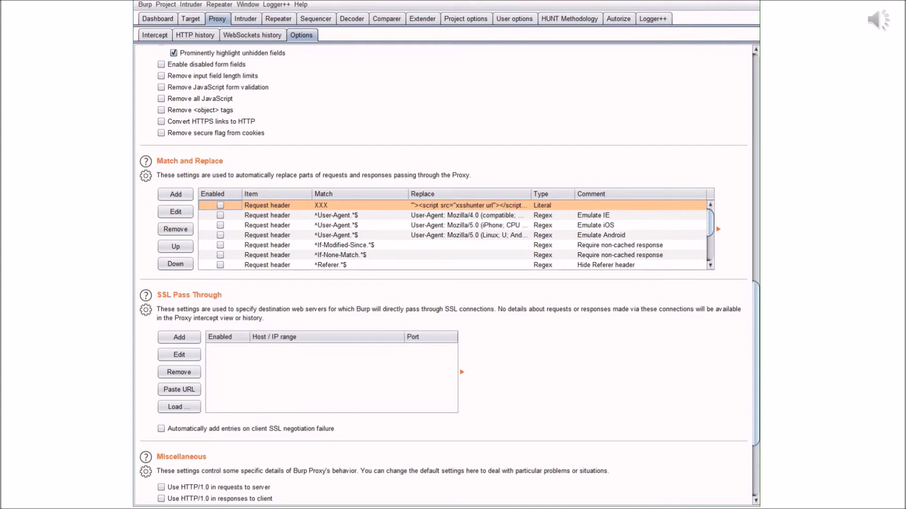
Step: Switch to the browser, open the NCSC website's search page and place the cursor in its search field
key(alt+Tab)
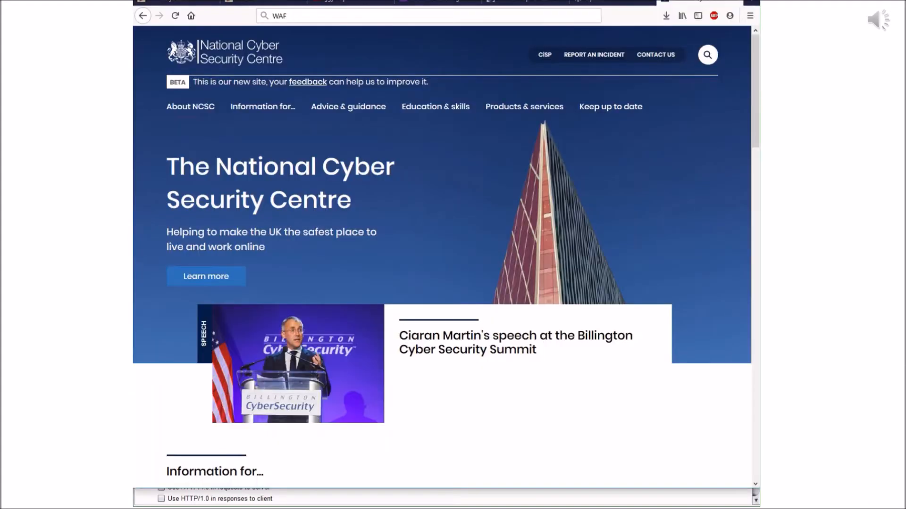
click(707, 55)
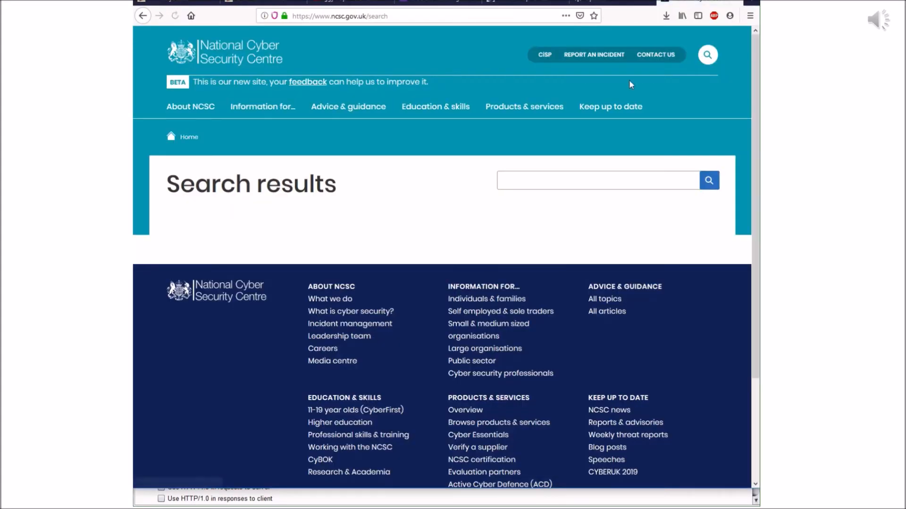
click(530, 183)
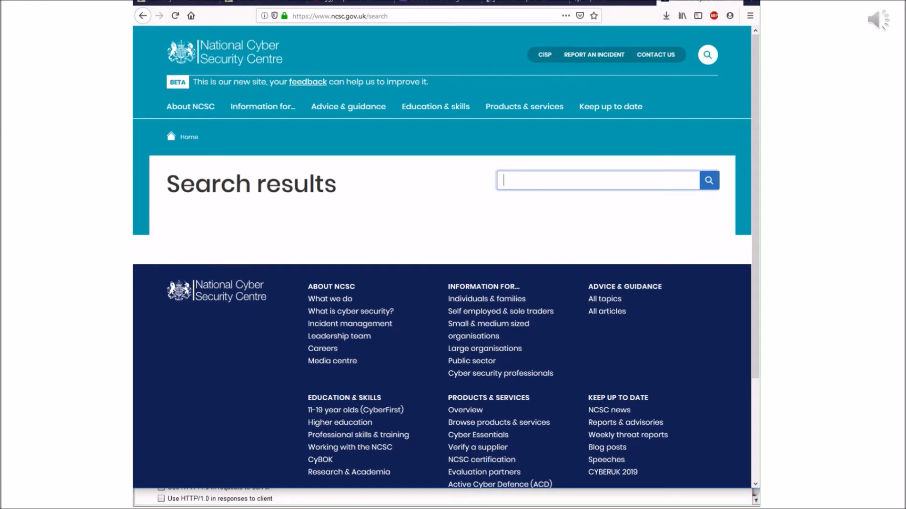
Step: Switch to Burp Suite, open the proxy's HTTP history and highlight the newest service-worker.js entry in red as a marker
key(alt+Tab)
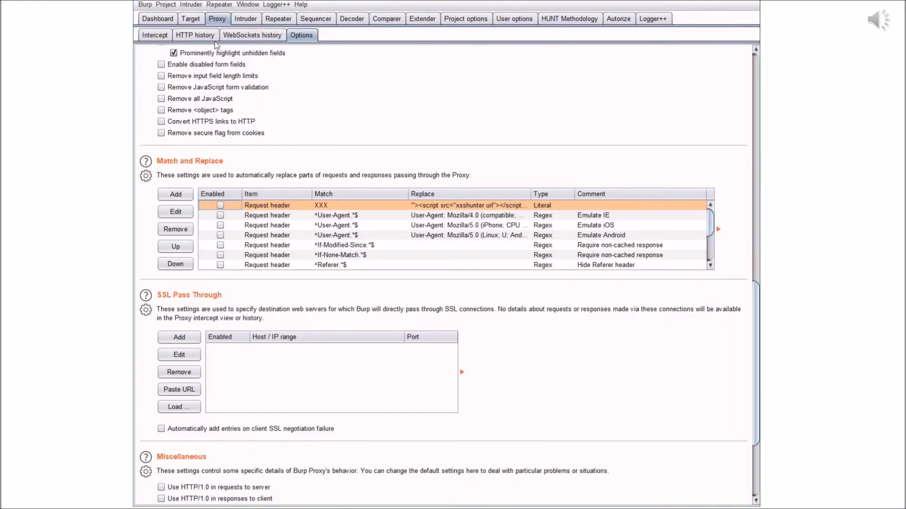
click(200, 36)
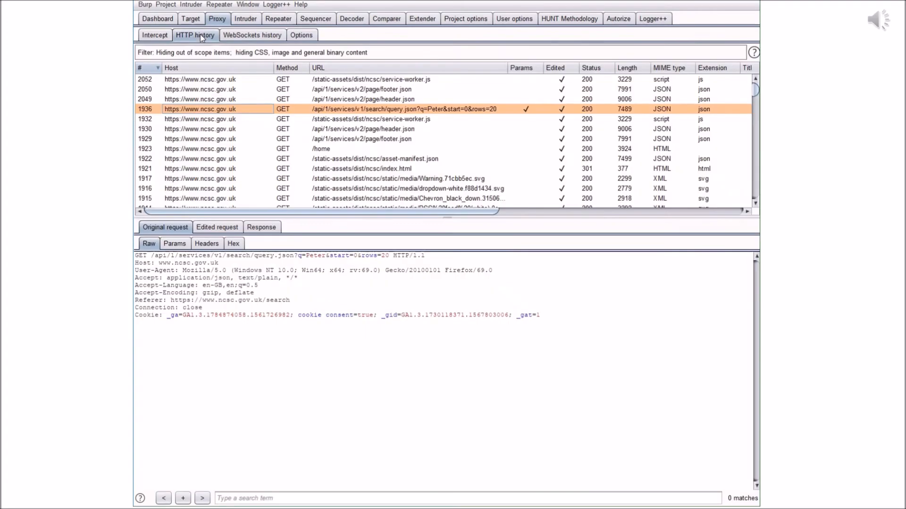
click(186, 81)
click(147, 80)
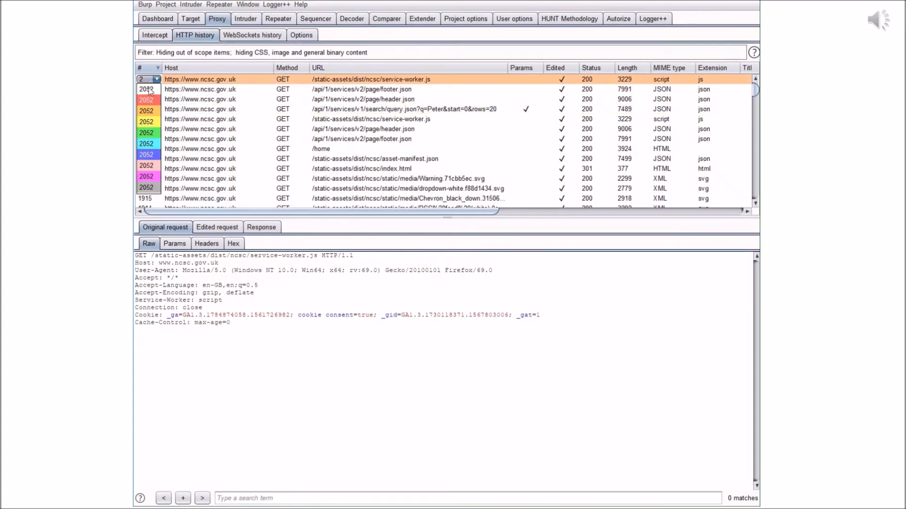
click(150, 95)
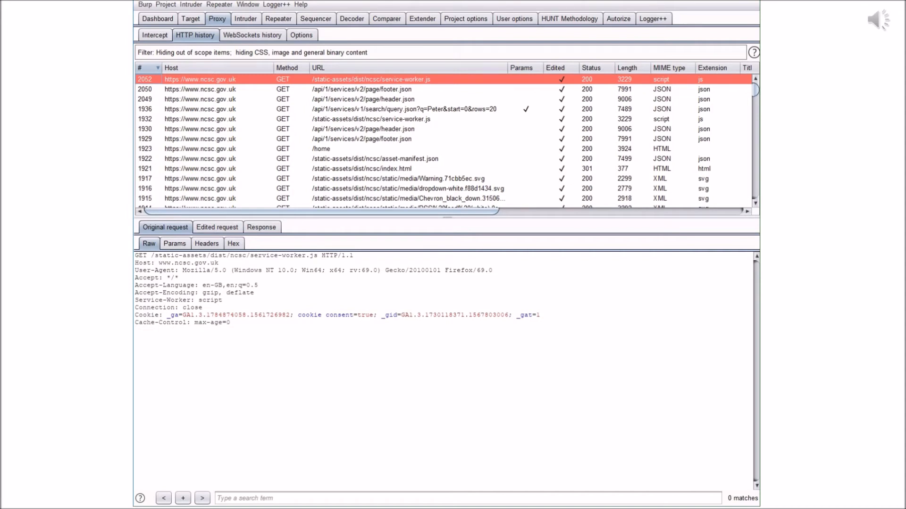
Step: Switch to the browser and search the NCSC website for XXX
key(alt+Tab)
text(xx)
click(710, 182)
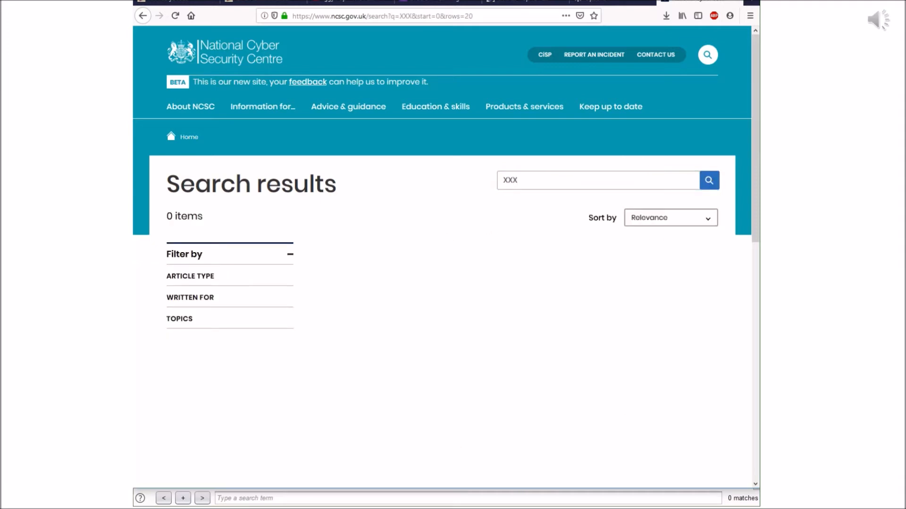
Step: In Burp Suite's HTTP history, inspect the response status line of the q=XXX search request and highlight that entry in orange
key(alt+Tab)
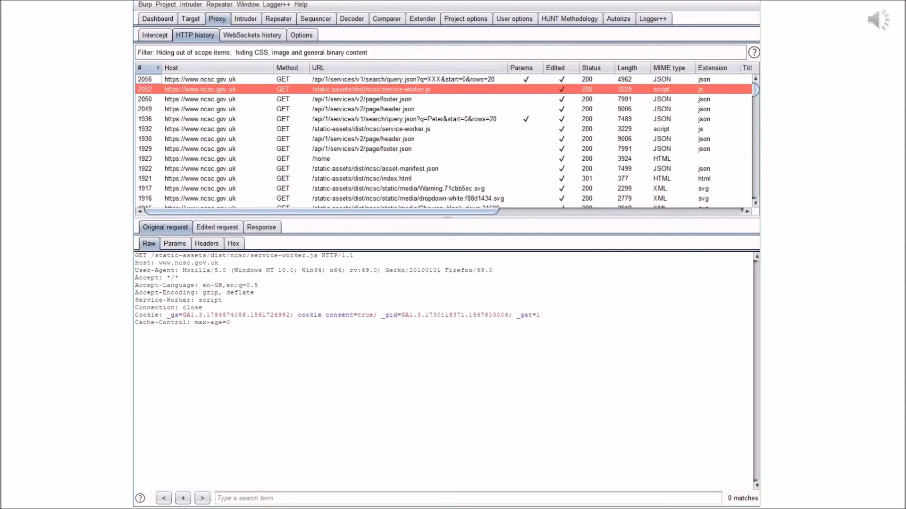
click(422, 81)
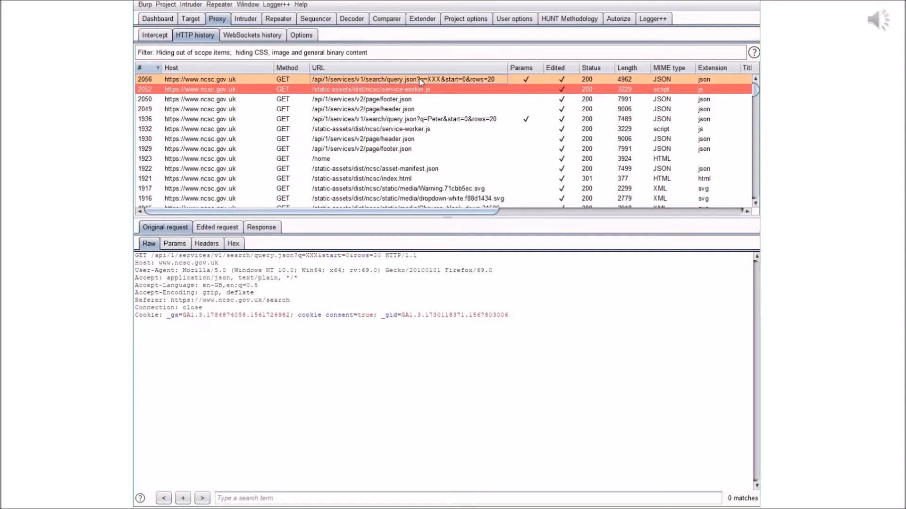
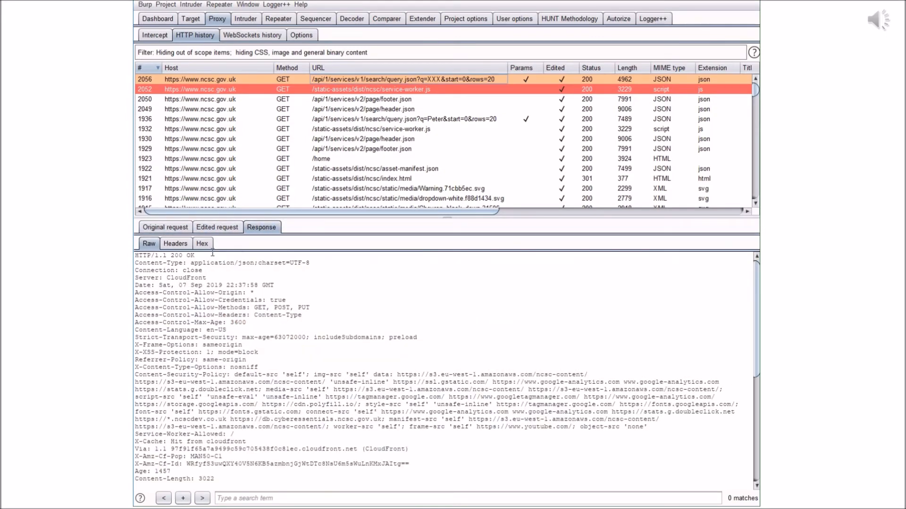
drag(136, 256, 197, 257)
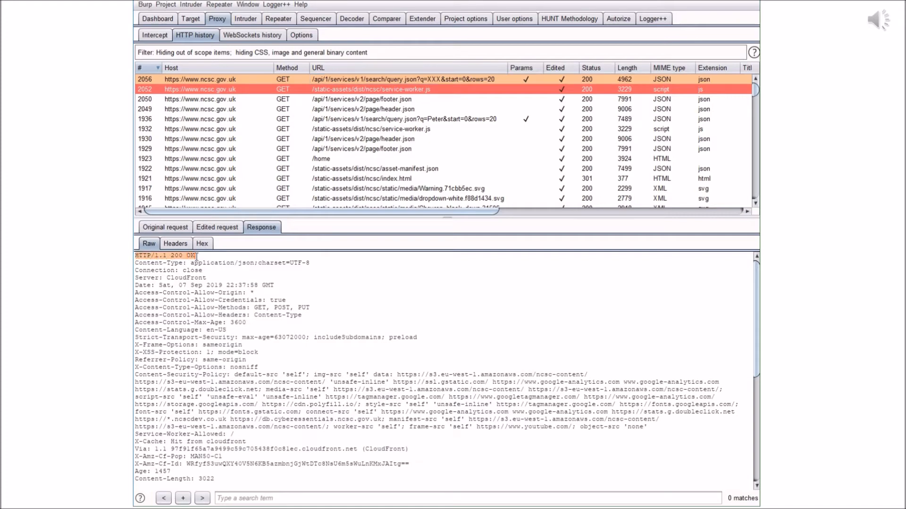
click(197, 257)
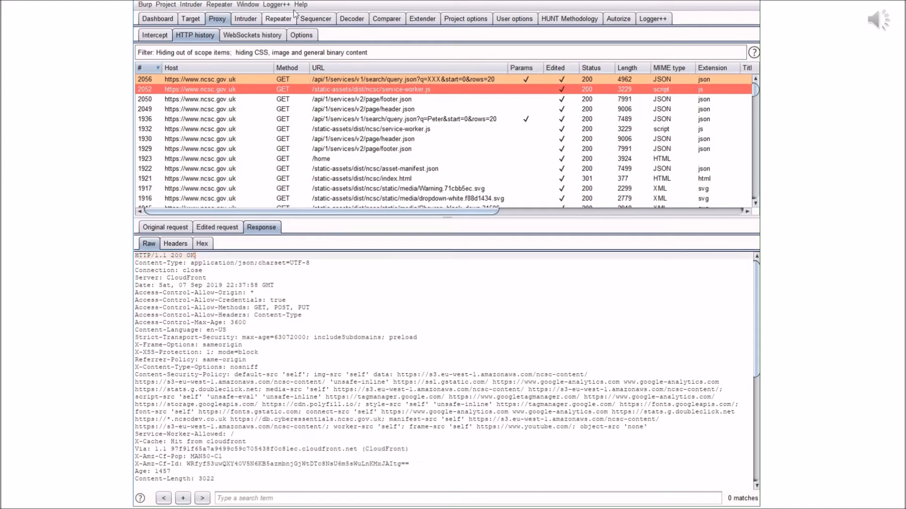
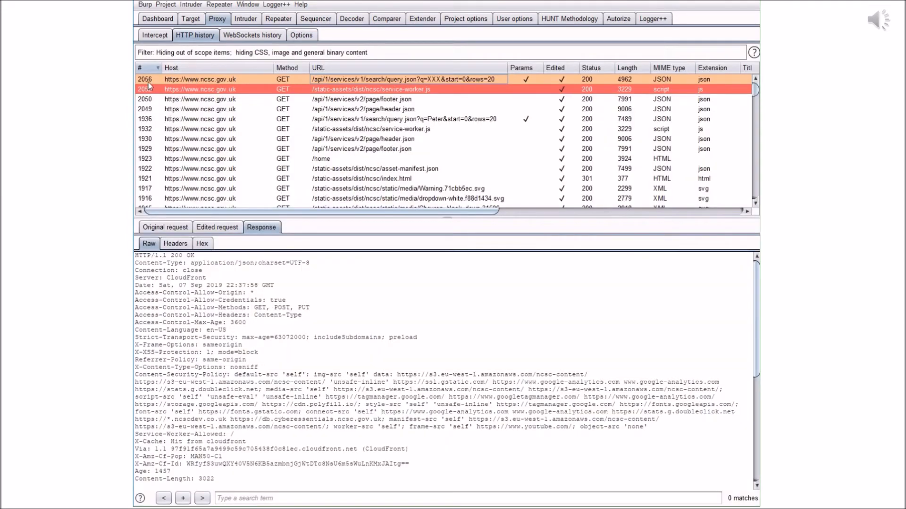
click(150, 79)
click(149, 111)
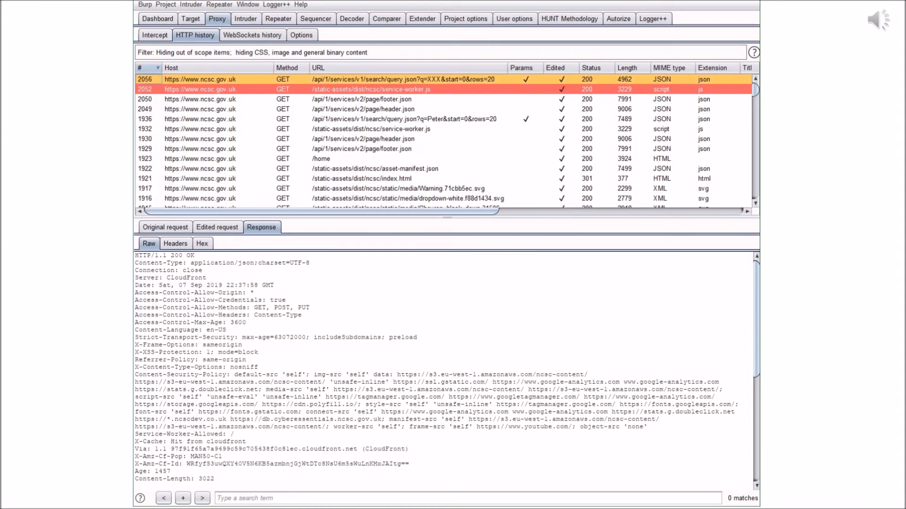
Step: Switch to the browser, rerun the NCSC search for XXX and highlight the heading of the resulting 404 page
key(alt+Tab)
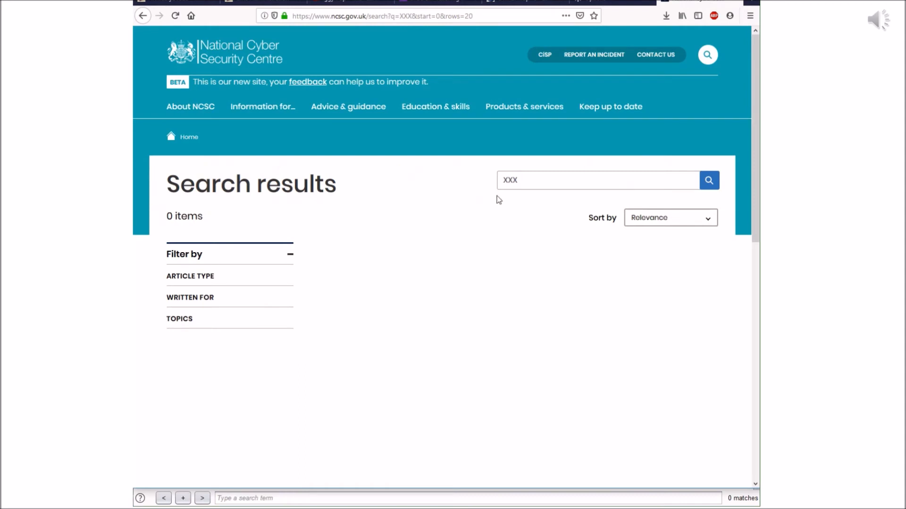
click(532, 185)
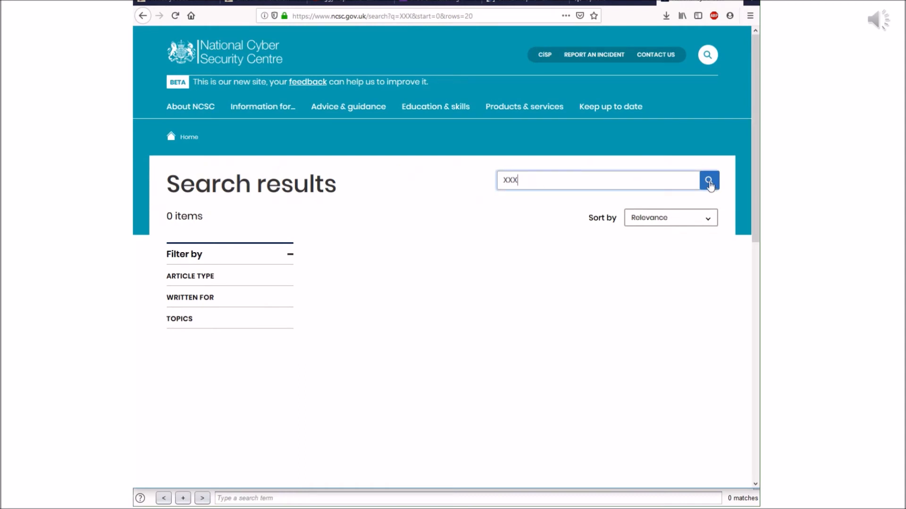
click(710, 182)
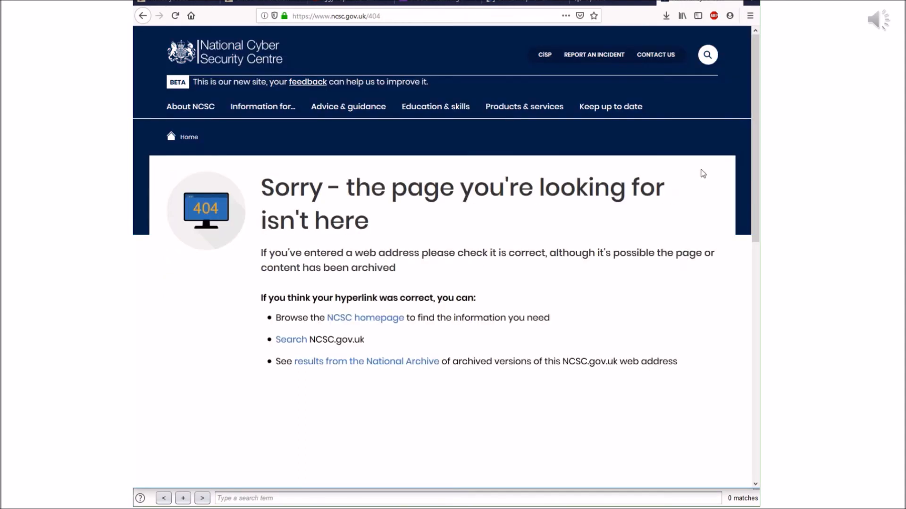
drag(263, 189, 380, 231)
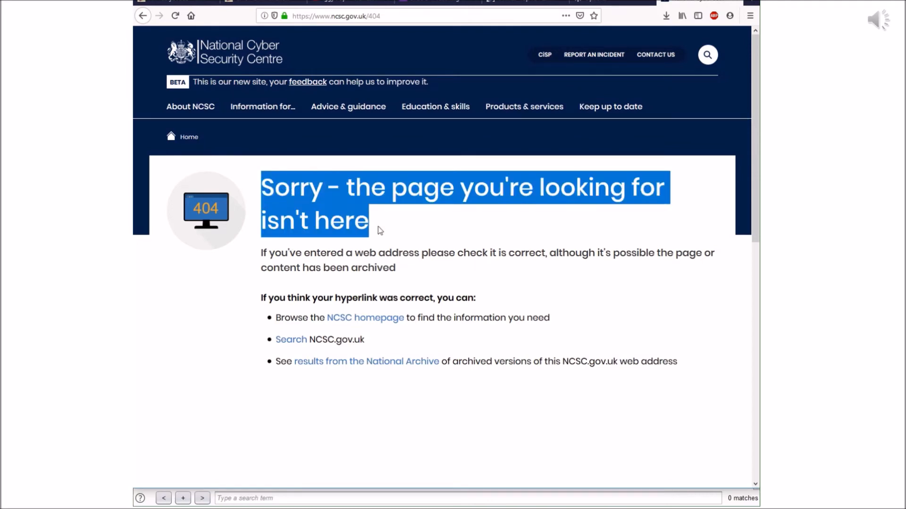
click(380, 230)
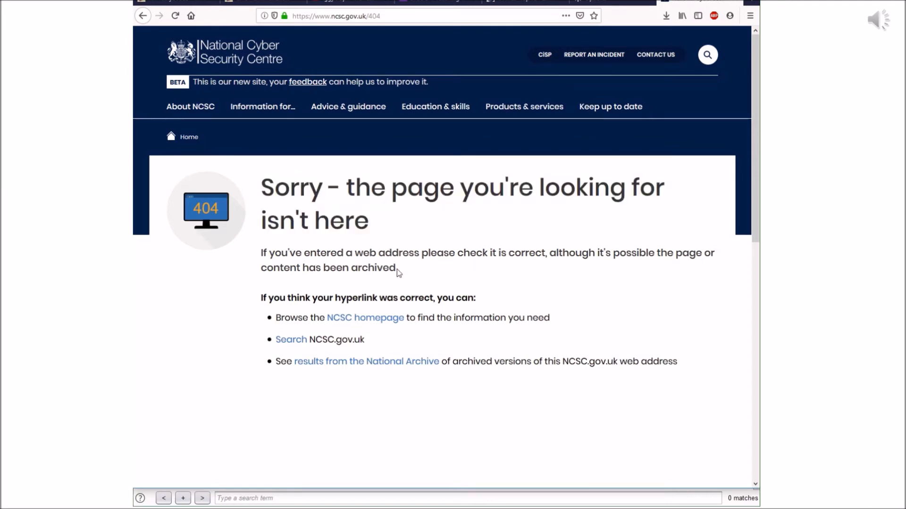
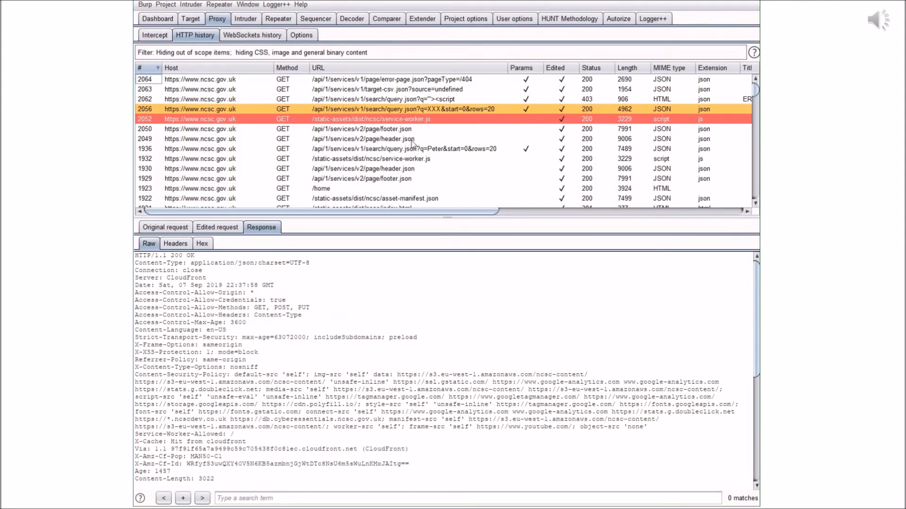
Step: In Burp Suite's HTTP history, examine the script-payload search request's original request and highlight the error title and "Request blocked." in its response
click(362, 100)
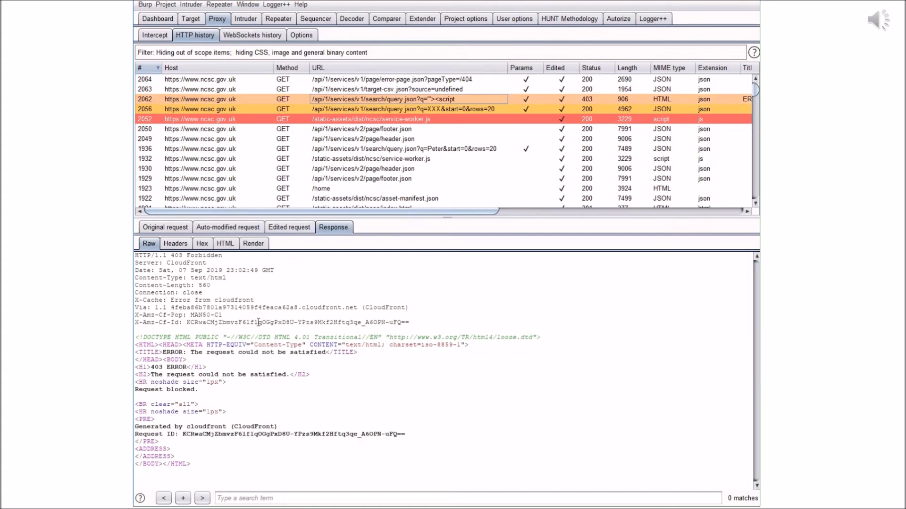
click(165, 228)
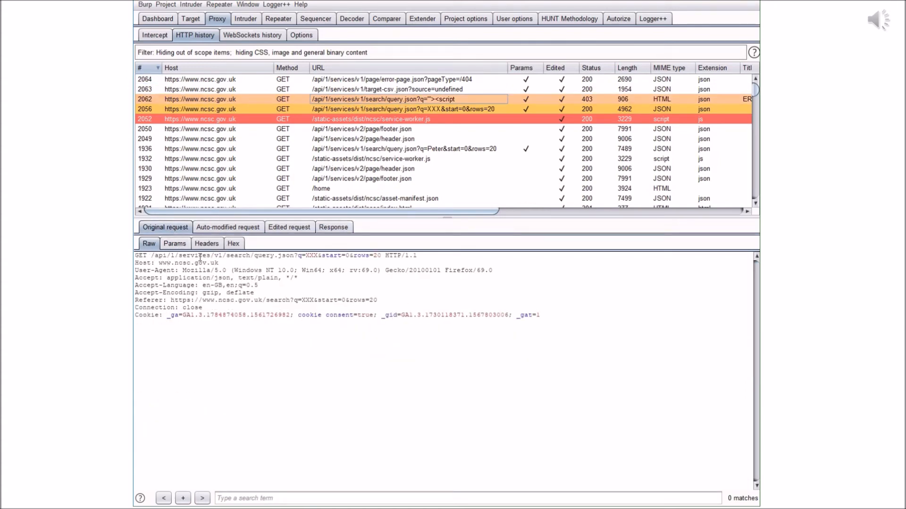
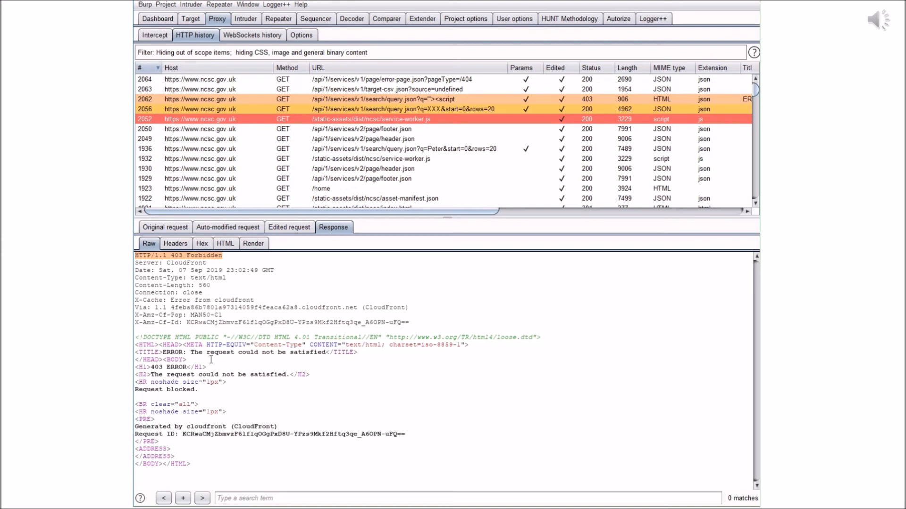
drag(163, 352, 322, 353)
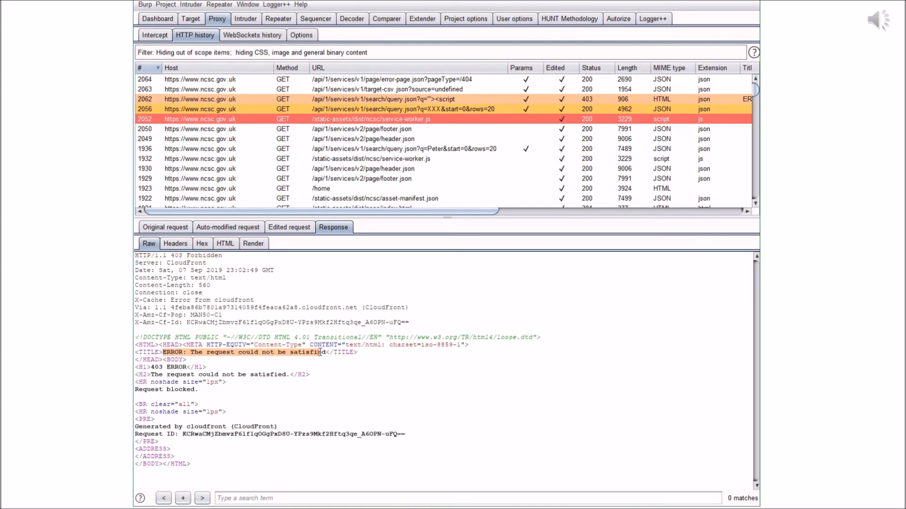
drag(199, 390, 134, 391)
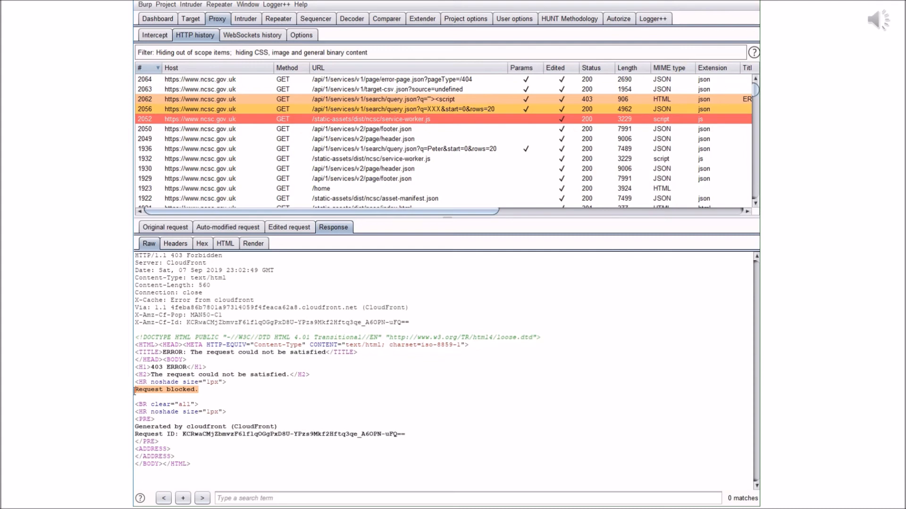
click(206, 392)
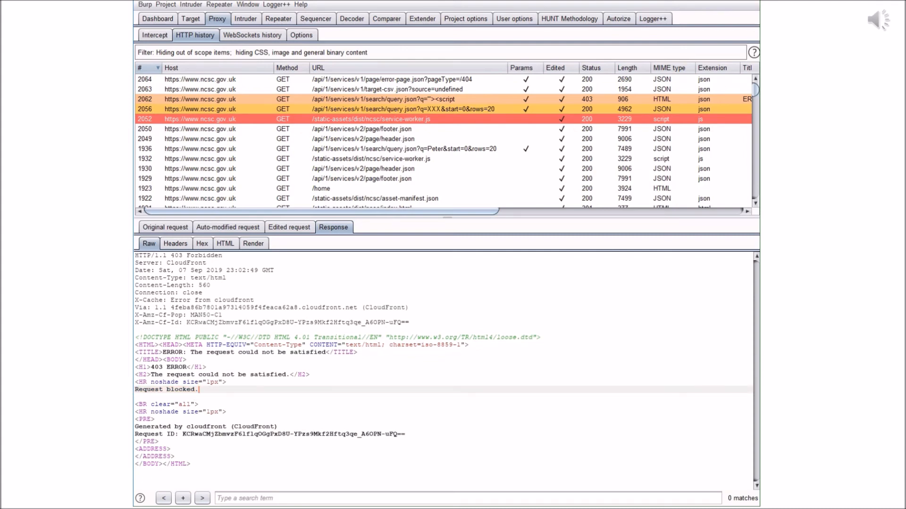
Step: Switch to the browser and look over the NCSC 404 page
key(alt+Tab)
scroll(496, 279, down, 2)
scroll(496, 278, up, 2)
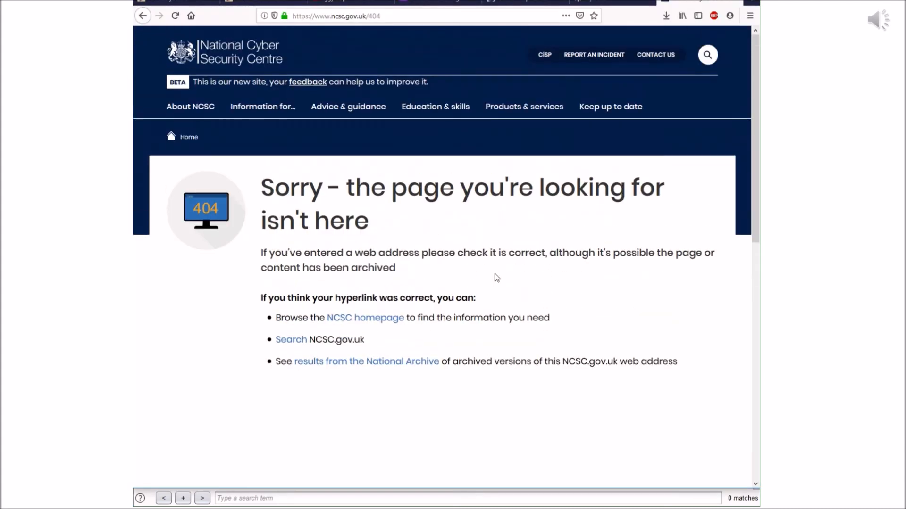